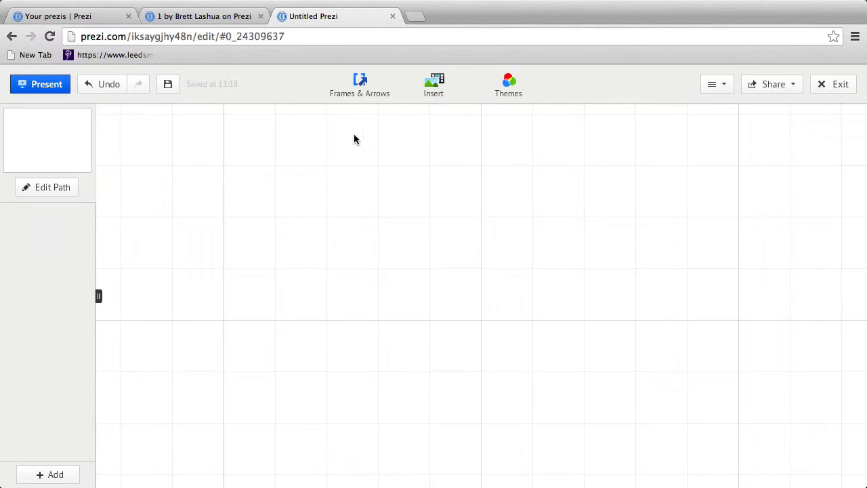
Open the image insertion options for the blank presentation.
scroll(323, 168, "up", 5)
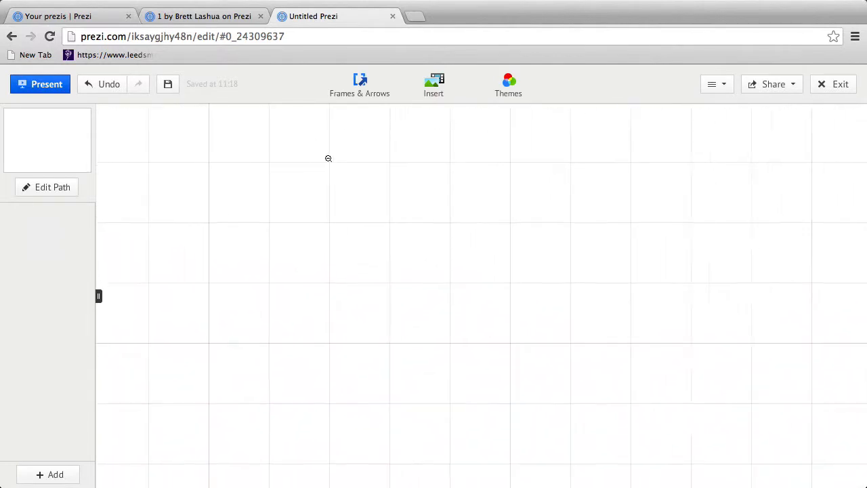
scroll(328, 158, "down", 5)
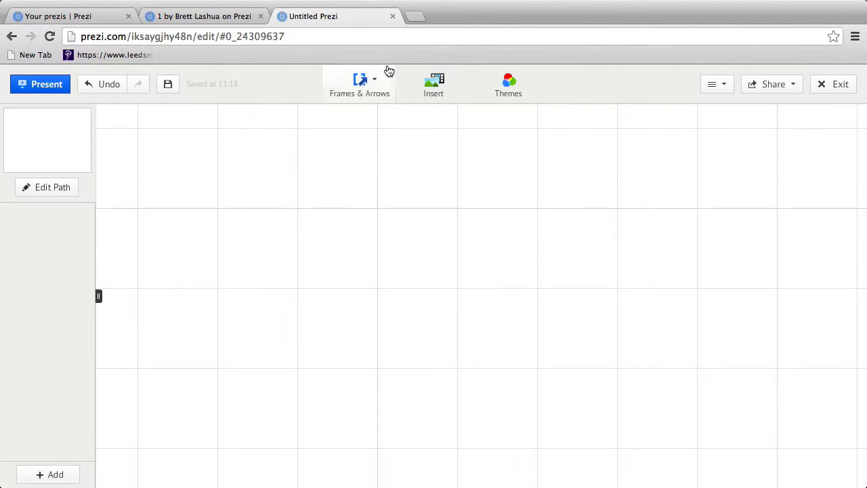
left_click(439, 98)
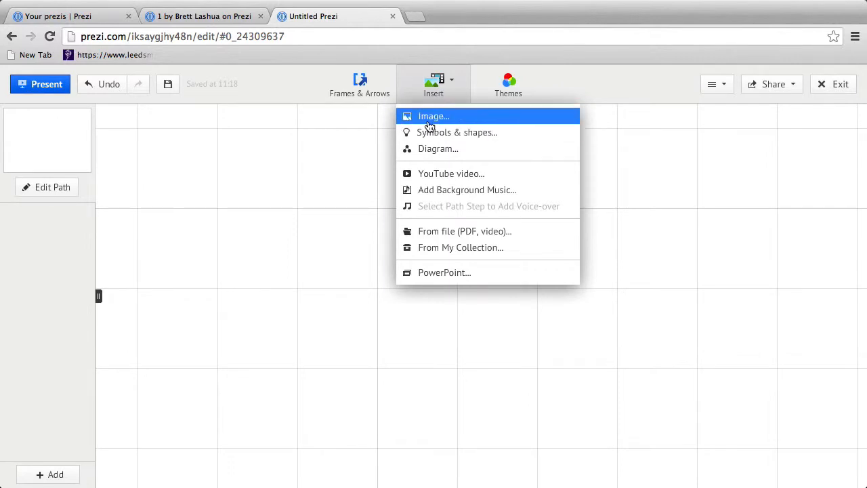
left_click(428, 117)
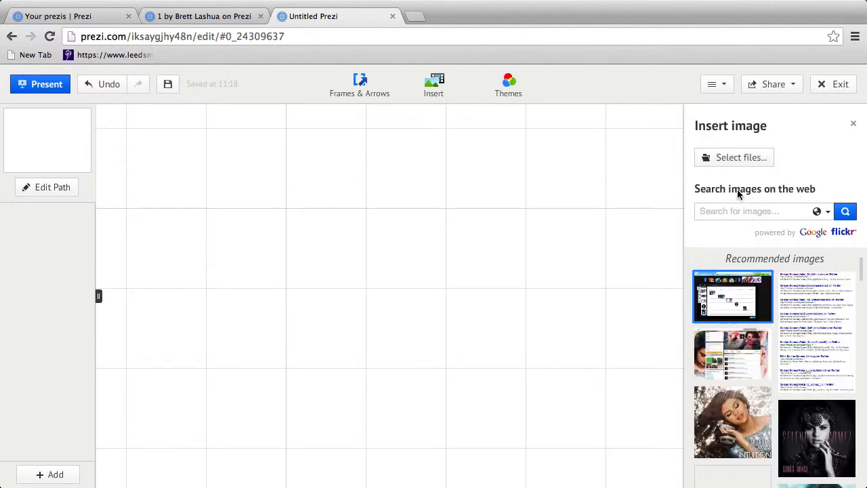
Open Google Images in a new browser tab and search for "leeds metropolitan university".
left_click(415, 17)
type("g")
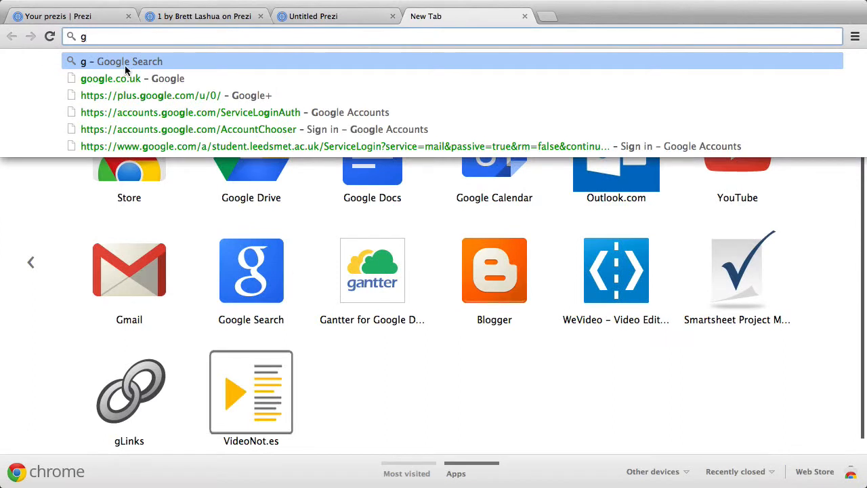
left_click(112, 79)
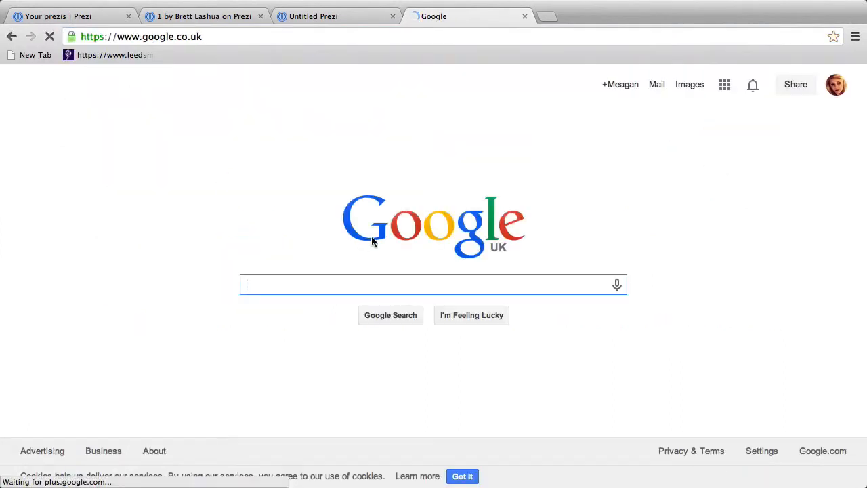
left_click(690, 85)
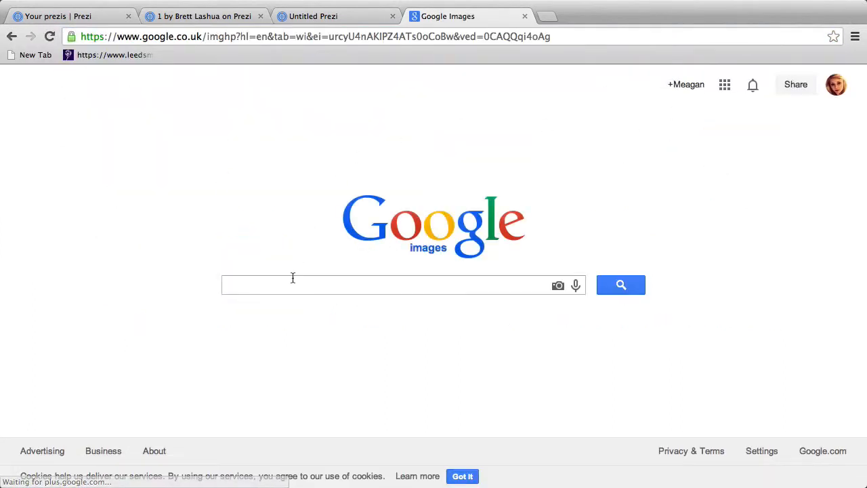
type("Leeds Met")
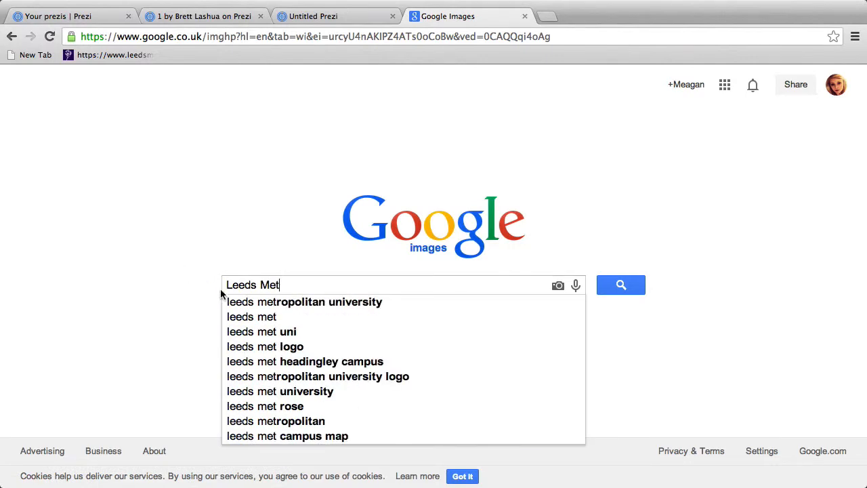
left_click(298, 302)
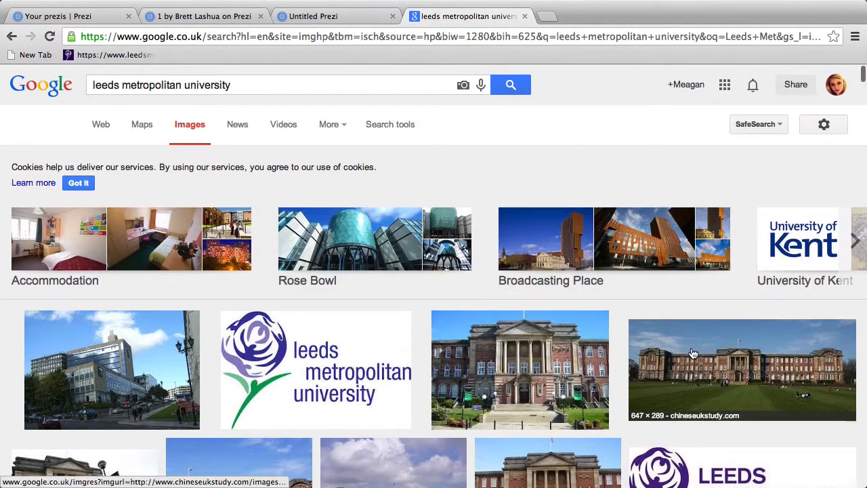
Enlarge the search result showing the columned brick building behind pink flowers and copy its image URL.
scroll(823, 342, "down", 5)
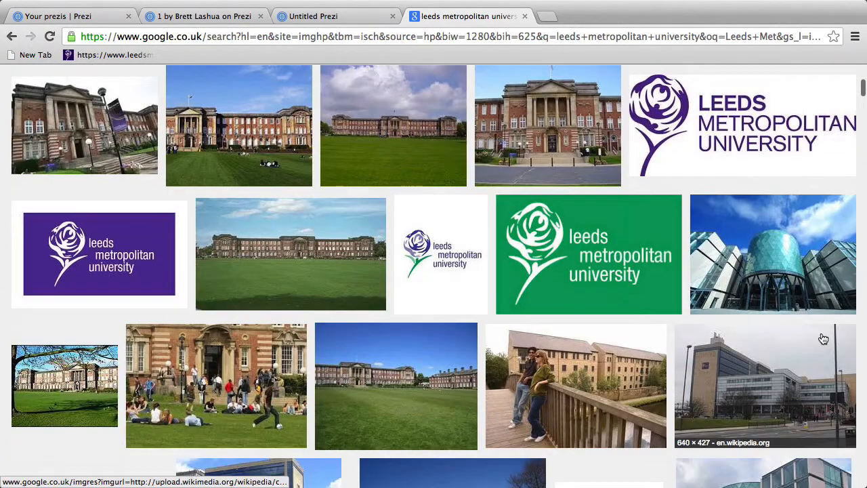
scroll(731, 360, "down", 5)
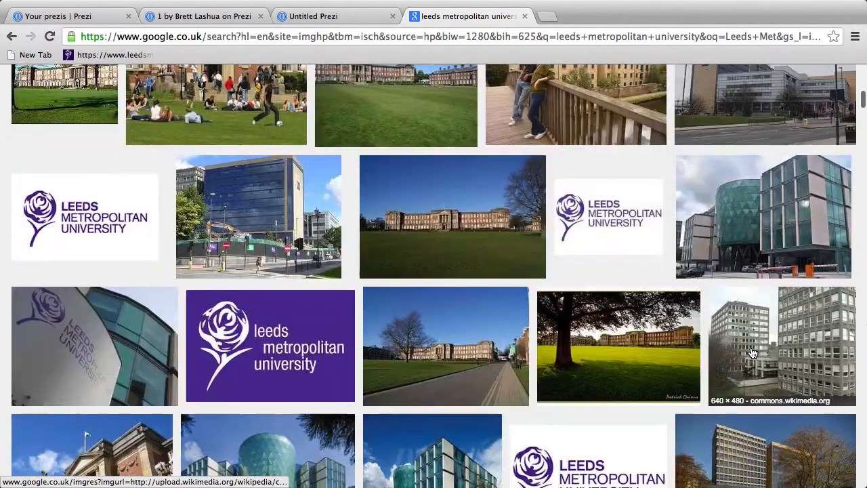
scroll(746, 353, "down", 3)
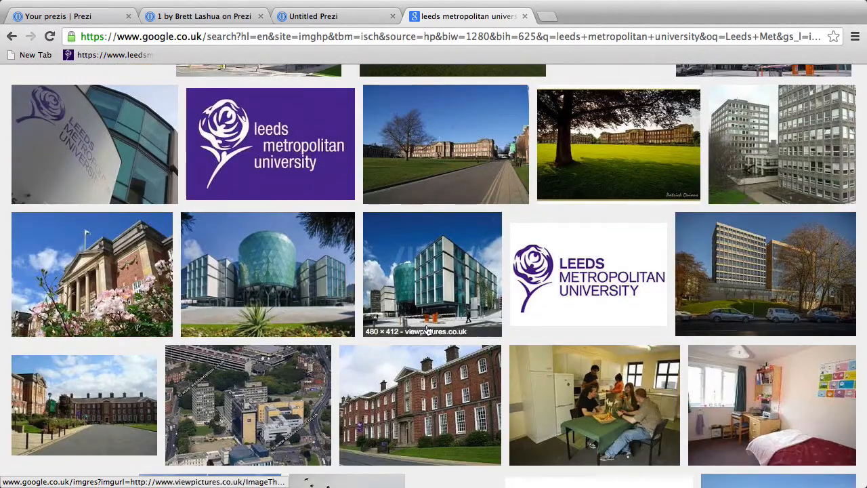
left_click(111, 280)
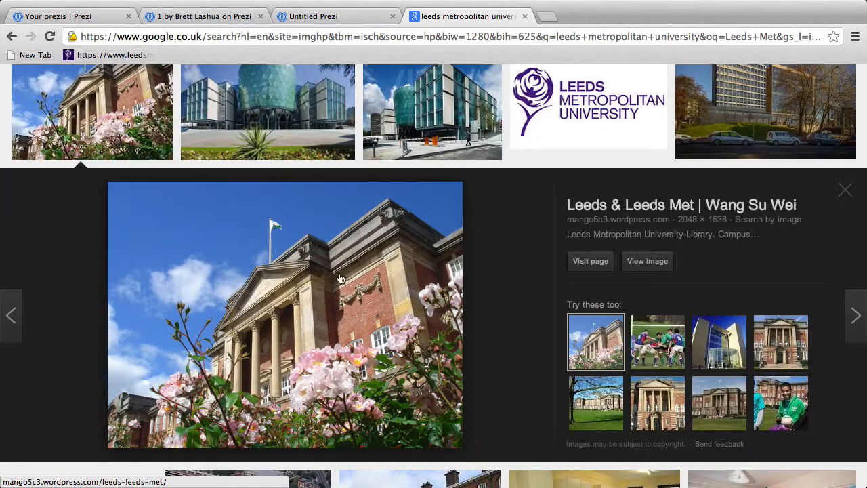
right_click(281, 293)
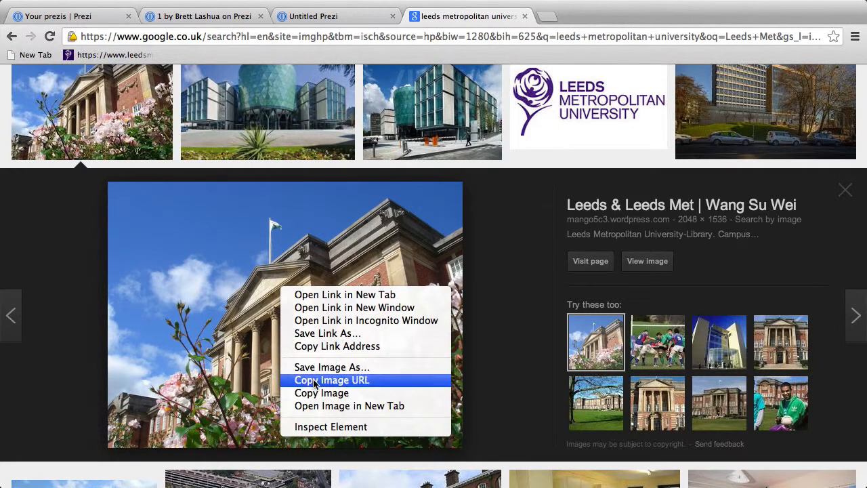
left_click(352, 384)
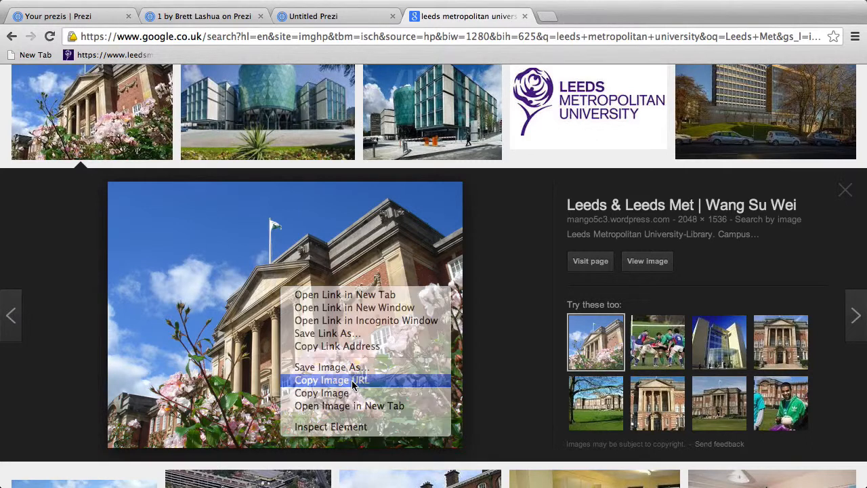
Return to the untitled Prezi and insert the photo by searching with the copied image URL.
left_click(327, 19)
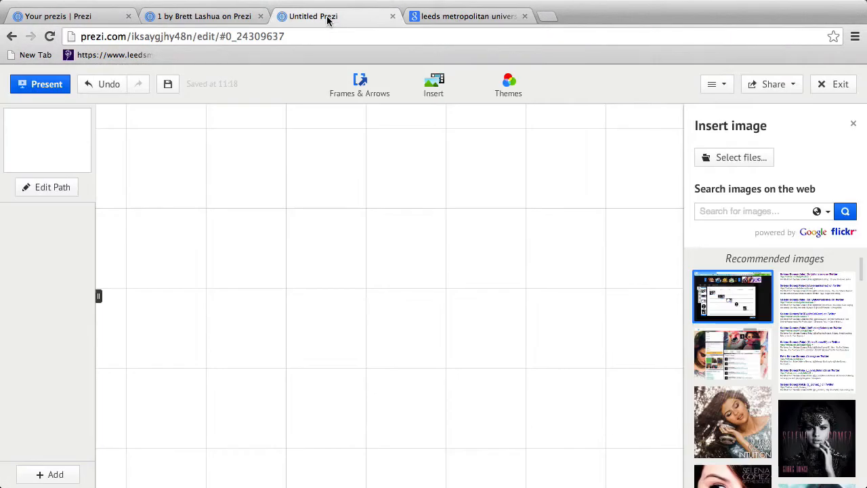
right_click(725, 214)
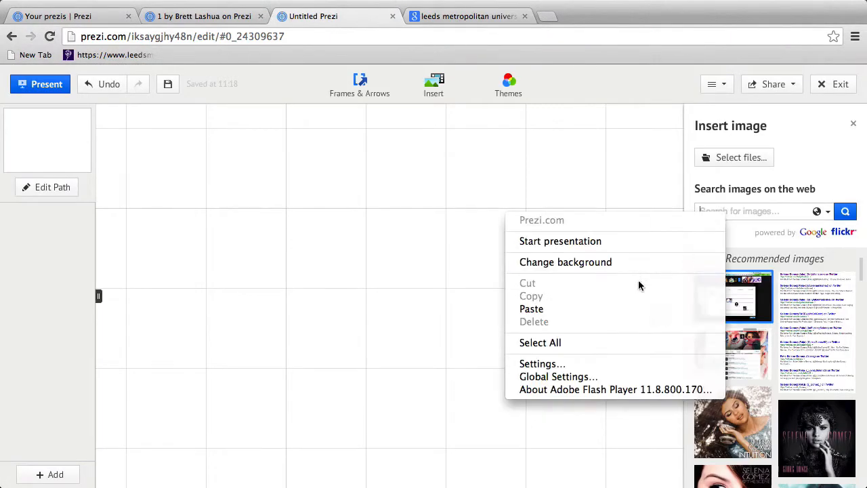
left_click(532, 309)
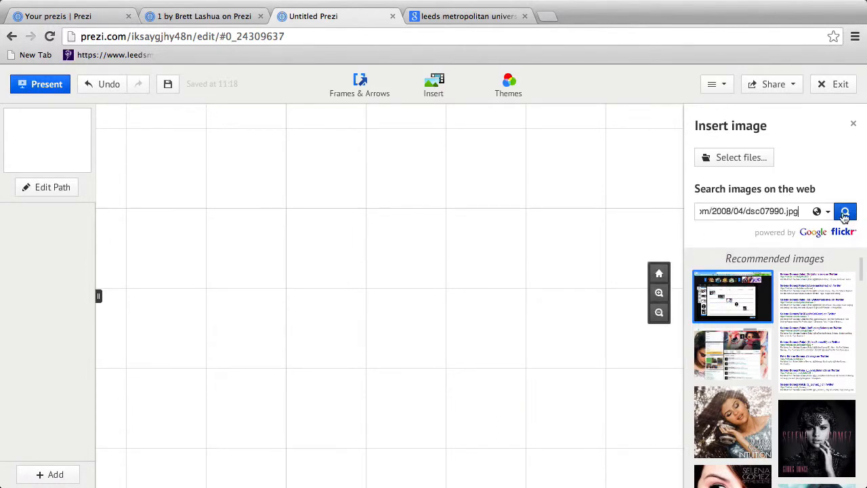
left_click(845, 213)
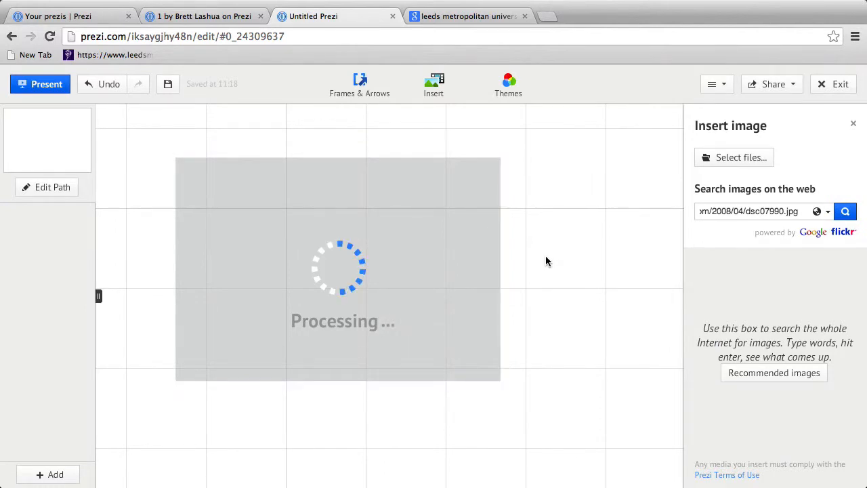
Enlarge the inserted building photo and move it to the middle of the canvas so it fills most of the view.
scroll(574, 283, "up", 4)
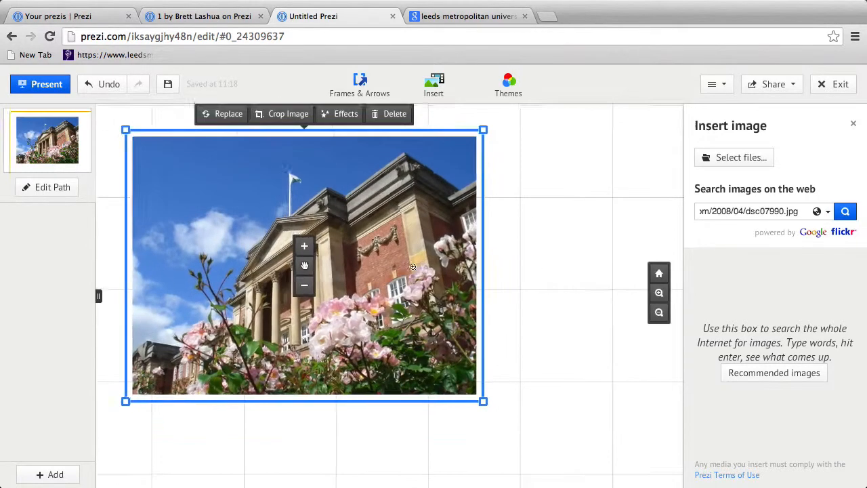
scroll(275, 277, "down", 6)
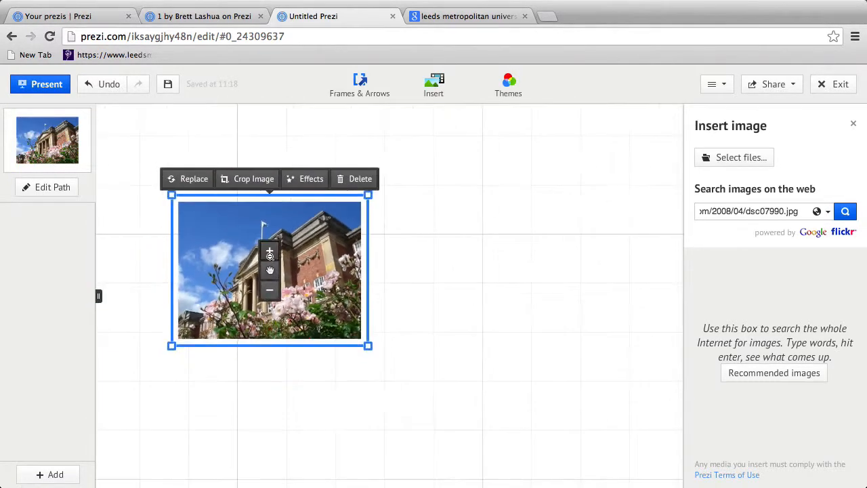
scroll(272, 271, "up", 5)
left_click_drag(273, 271, 376, 297)
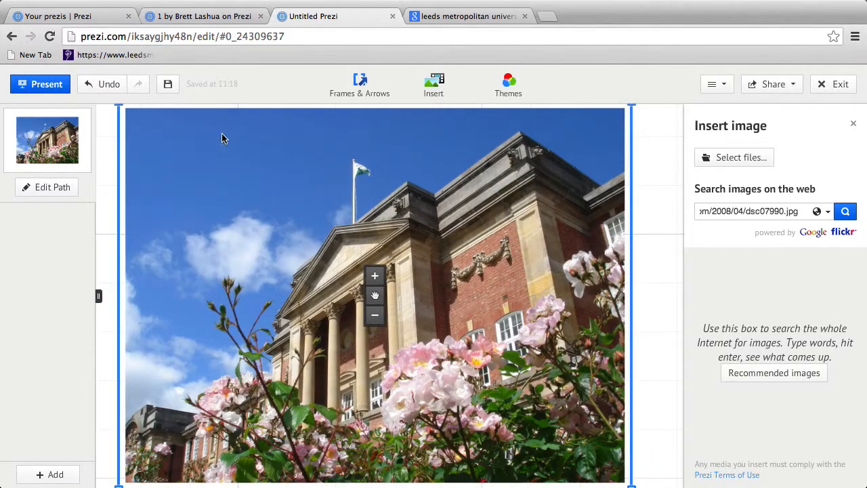
Draw a small invisible frame over the sky in the upper-left corner of the photo.
left_click(365, 87)
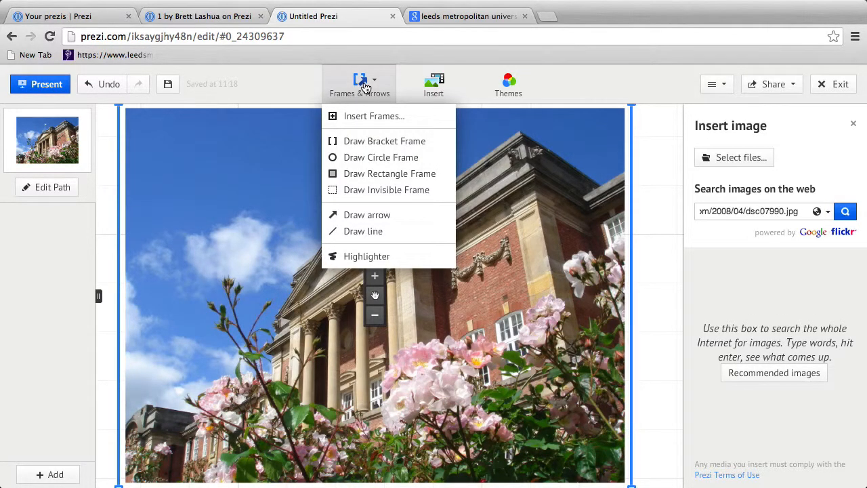
left_click(372, 192)
mouse_move(153, 127)
left_mouse_down()
mouse_move(199, 170)
mouse_move(288, 178)
mouse_move(292, 193)
left_mouse_up()
Add the text "Welcome!" in the Title style inside the invisible frame.
left_click(169, 146)
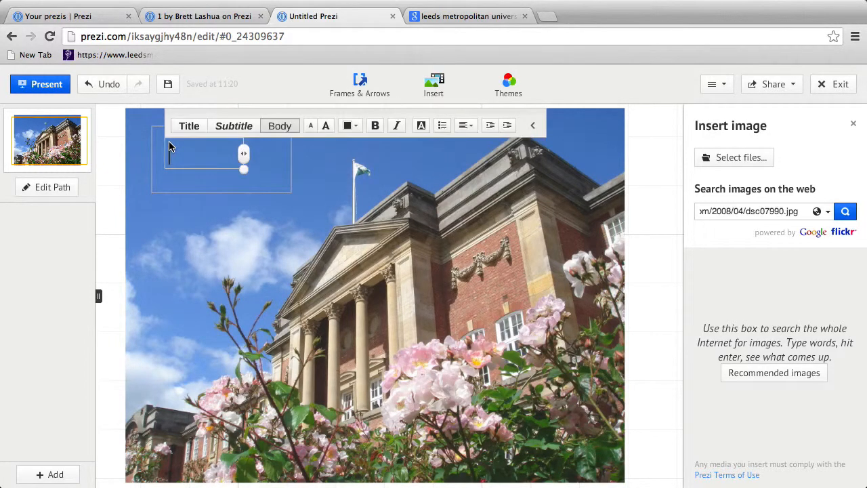
left_click(190, 126)
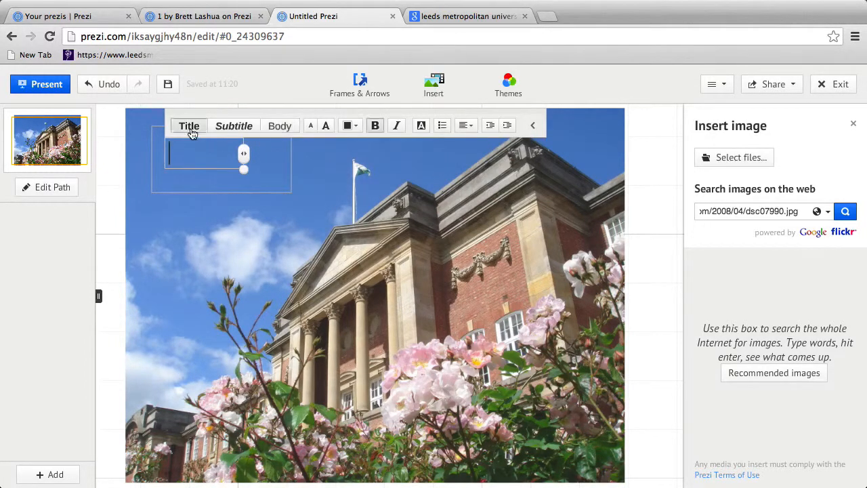
left_click(348, 127)
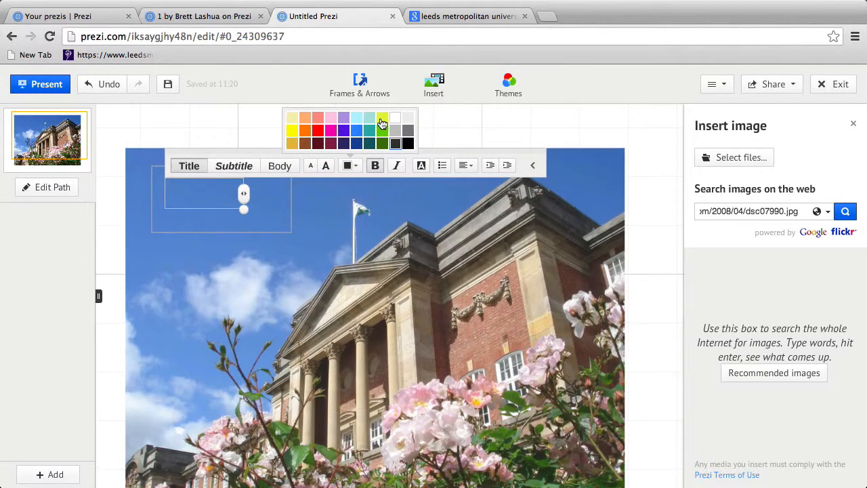
left_click(333, 132)
type("Welcome!")
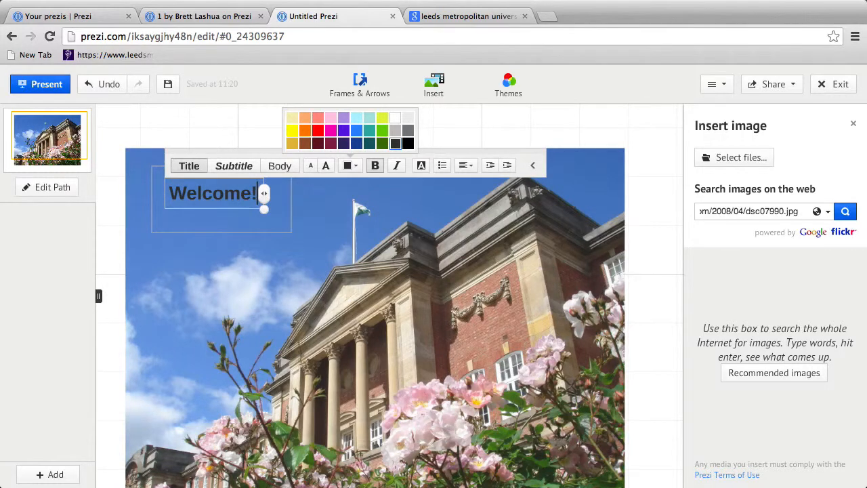
left_click(240, 262)
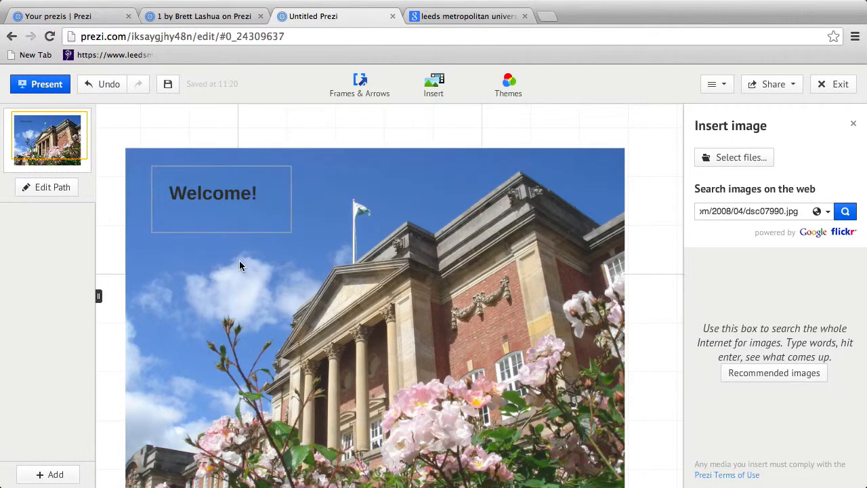
Change the colour of the whole "Welcome!" title to bright magenta pink.
double_click(224, 192)
left_click_drag(258, 193, 170, 193)
left_click(351, 166)
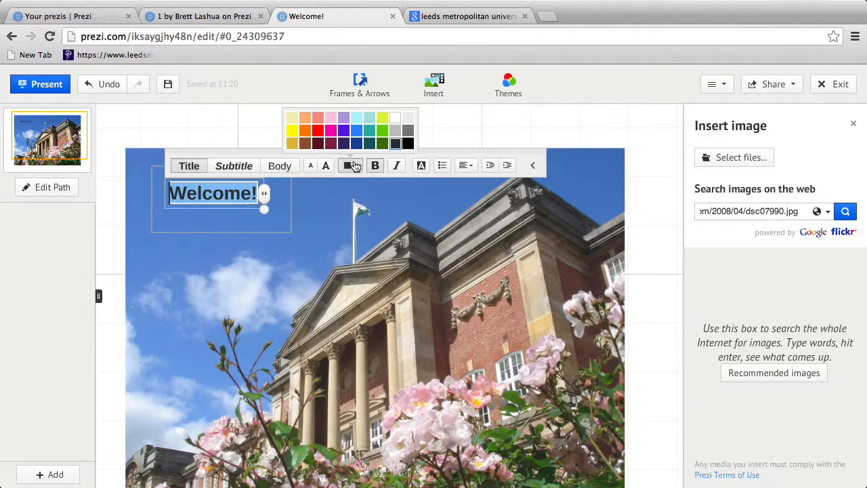
left_click(331, 130)
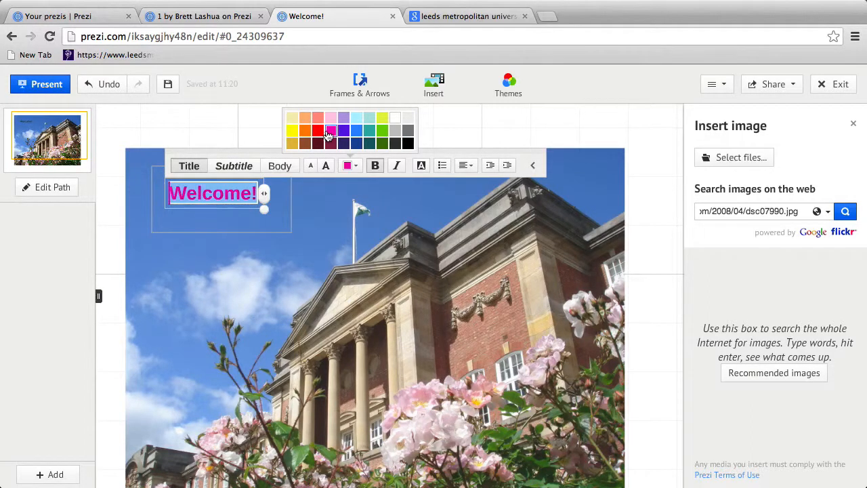
left_click(217, 218)
Enlarge the "Welcome!" title and reposition it so it fills the width of its invisible frame.
left_click(211, 195)
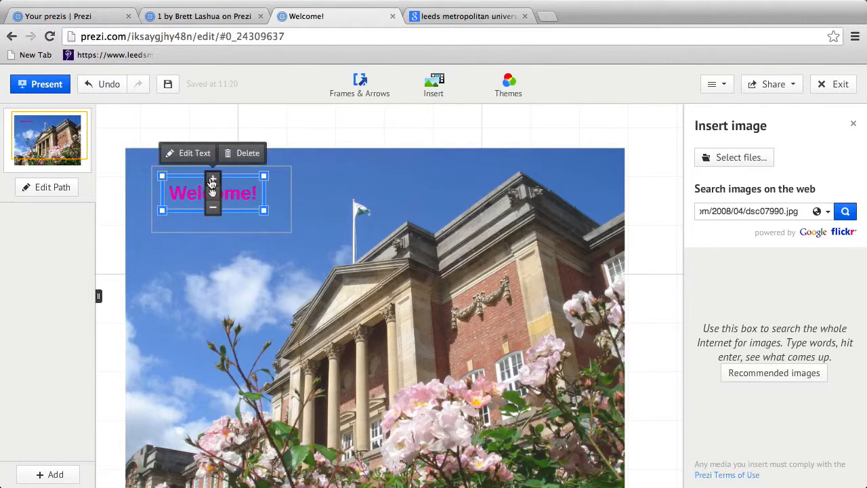
left_click_drag(213, 197, 221, 205)
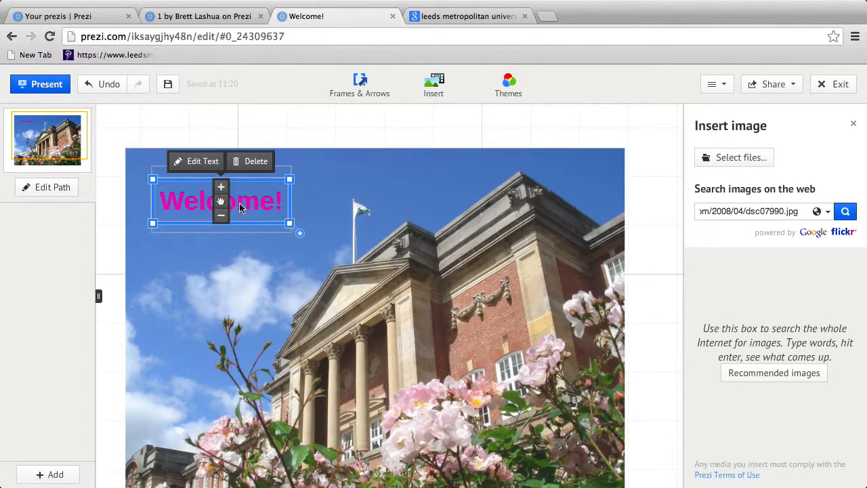
mouse_move(286, 224)
left_mouse_down()
mouse_move(261, 214)
mouse_move(286, 231)
left_mouse_up()
Draw a small 4:3 bracket frame over the large cluster of pink flowers in the lower middle of the photo.
scroll(332, 248, "up", 2)
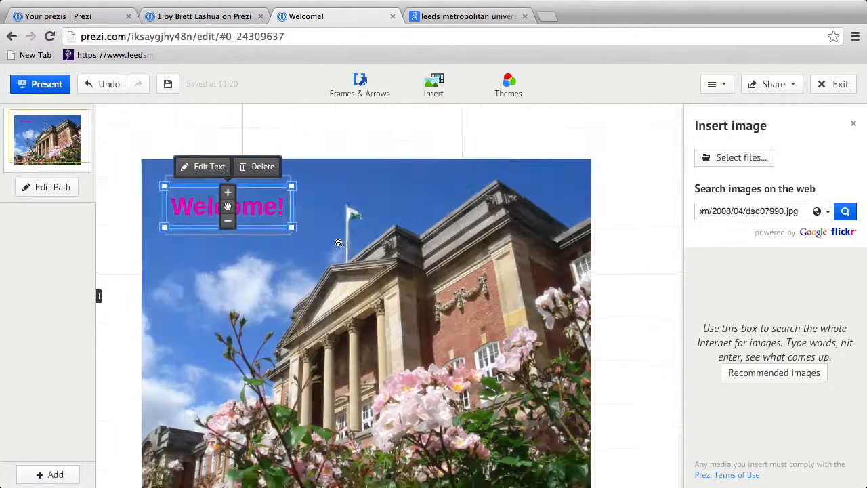
scroll(343, 238, "down", 3)
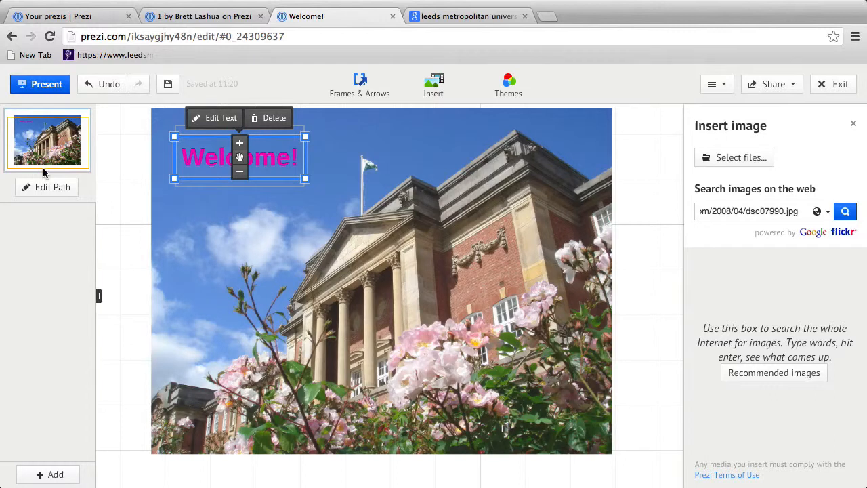
left_click(363, 86)
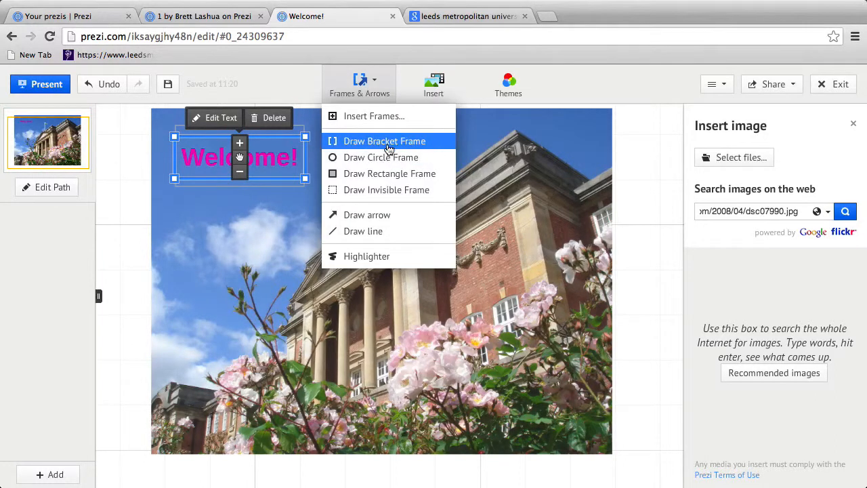
left_click(384, 141)
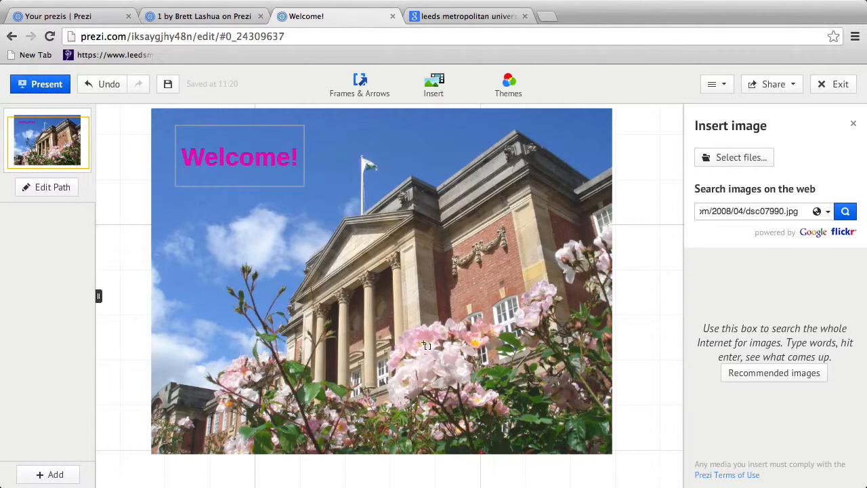
left_click_drag(415, 353, 454, 384)
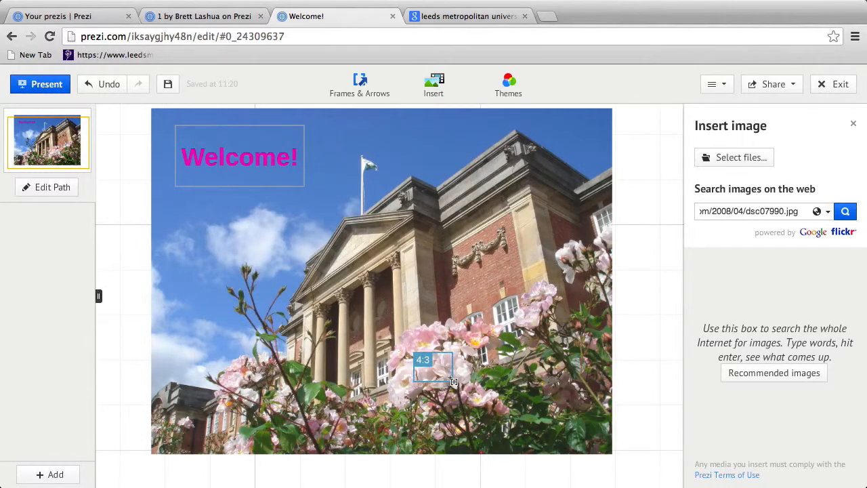
Add the text "Flowers!" in the Title style inside the bracket frame.
left_click(415, 380)
left_click(405, 326)
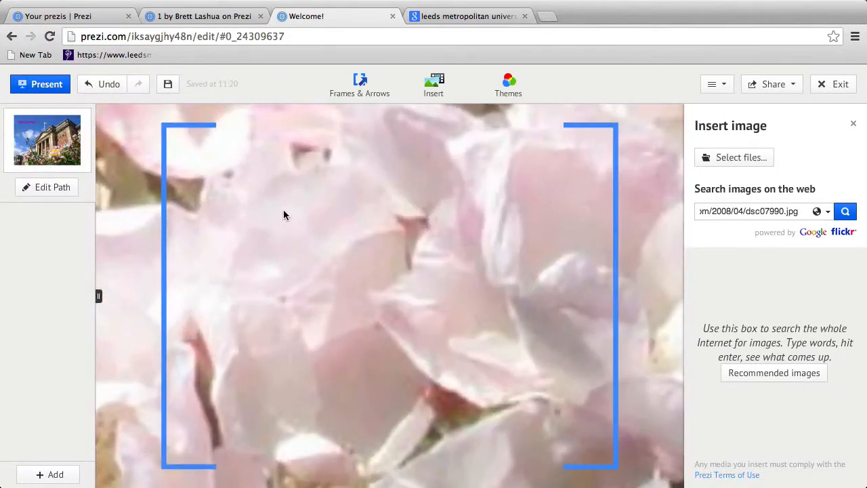
left_click(288, 211)
type("Flowers!")
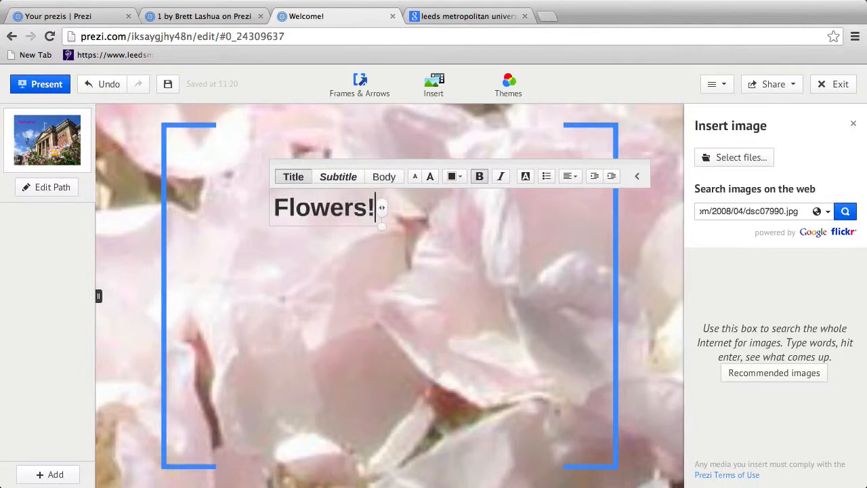
Enlarge the "Flowers!" title to about half the bracket frame's width and move it to the frame's upper-left corner.
left_click_drag(430, 178, 360, 136)
left_click_drag(313, 197, 447, 246)
left_click_drag(401, 142, 379, 142)
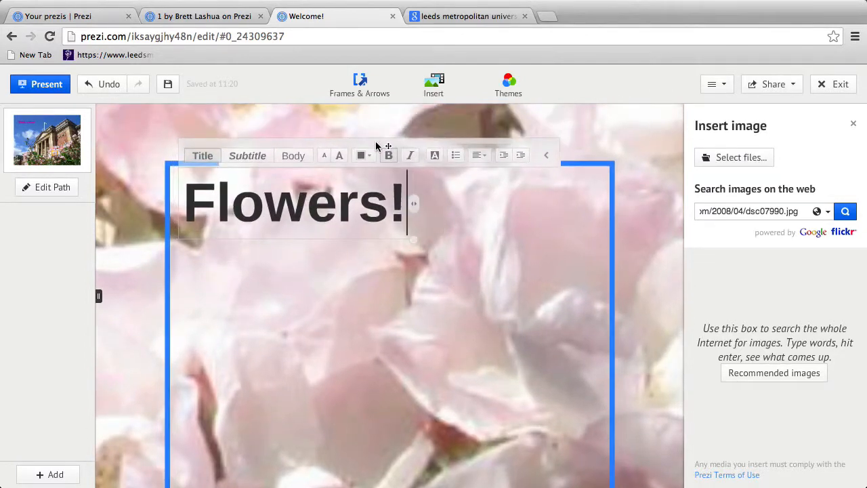
Add a Title-style bulleted list with the items 1, 2, 3 and 4 below the "Flowers!" title.
left_click(204, 274)
left_click(284, 283)
left_click(550, 267)
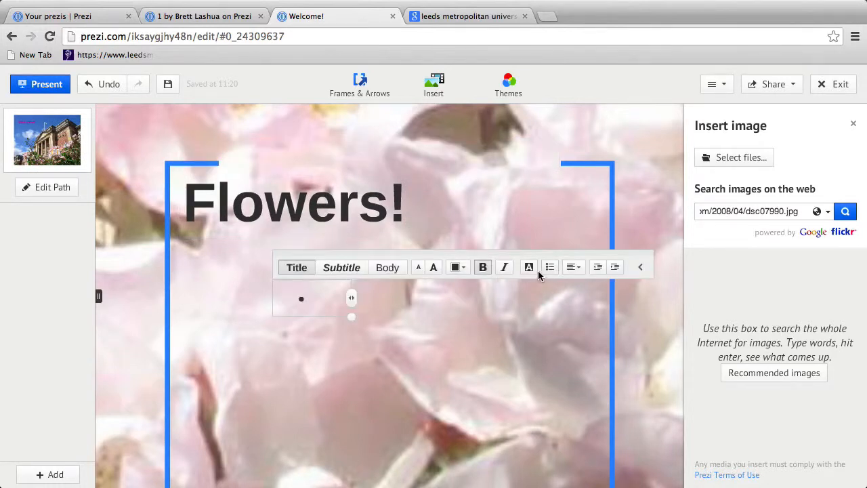
type("1")
key("Return")
type("2")
key("Return")
type("3")
key("Return")
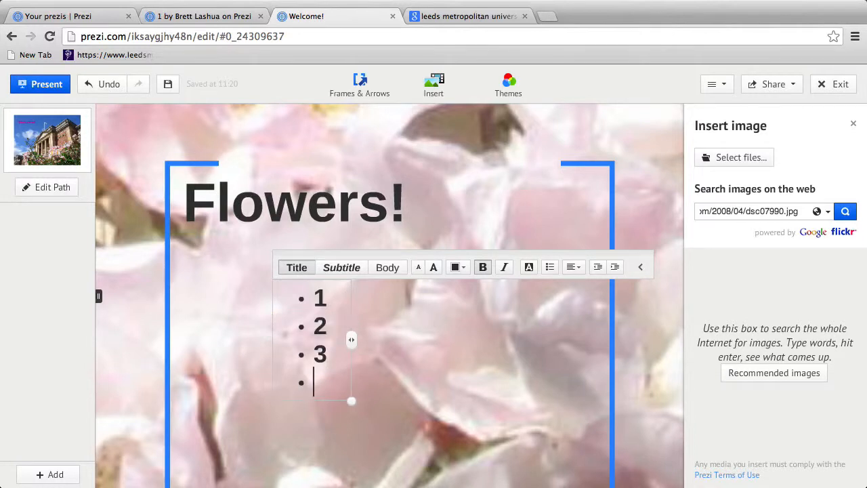
type("4")
Move the bulleted list under the start of the "Flowers!" title and enlarge it to fill most of the frame's remaining height.
left_click_drag(509, 253, 439, 236)
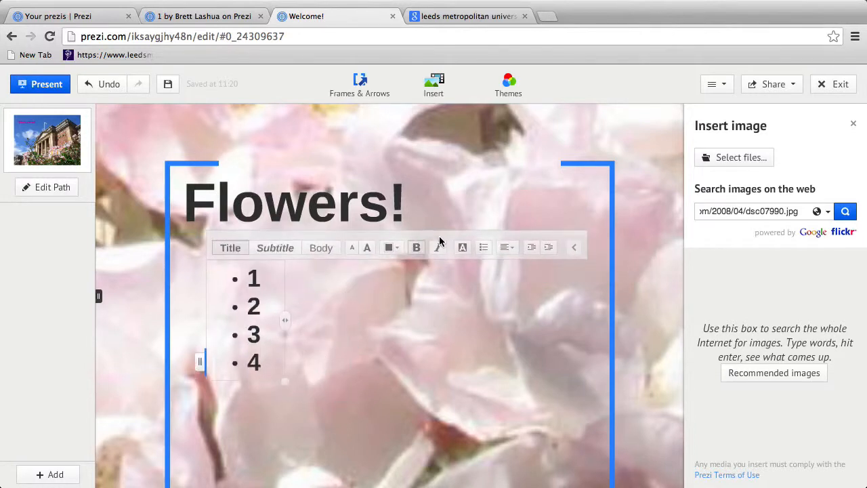
scroll(488, 332, "down", 3)
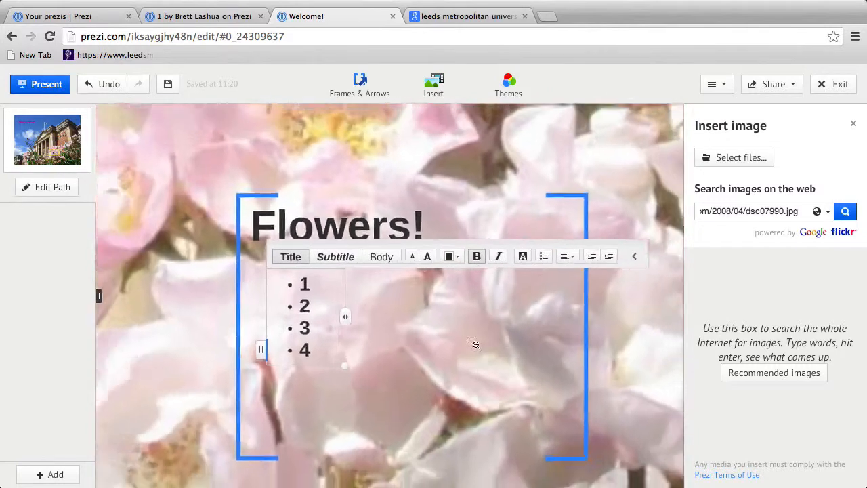
left_click_drag(376, 364, 463, 410)
left_click_drag(427, 248, 405, 242)
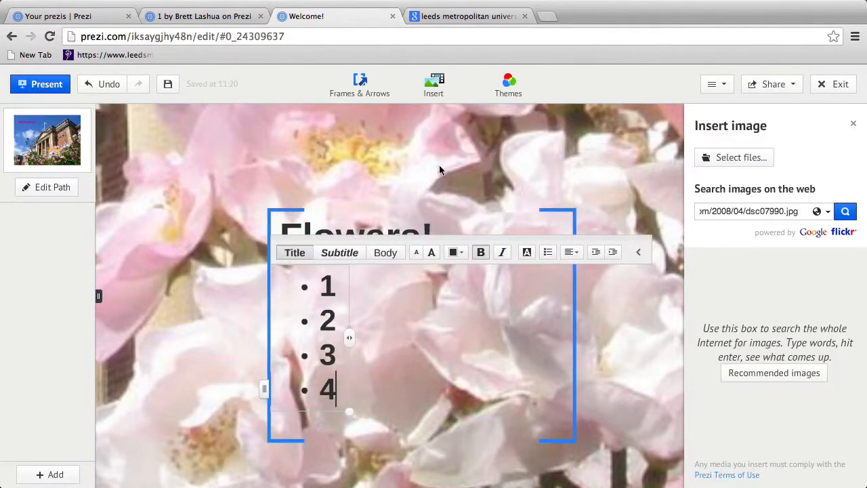
Close the image insertion pane and start inserting a YouTube video on the photo.
left_click(854, 125)
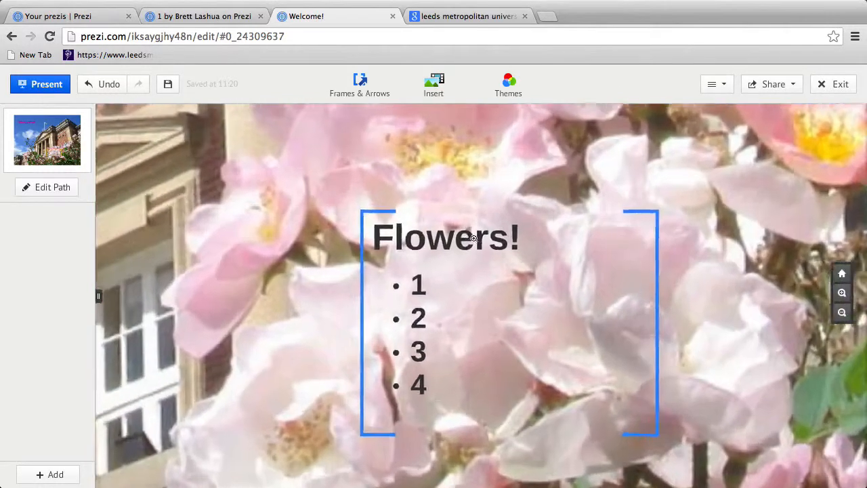
scroll(482, 239, "down", 2)
scroll(483, 235, "down", 2)
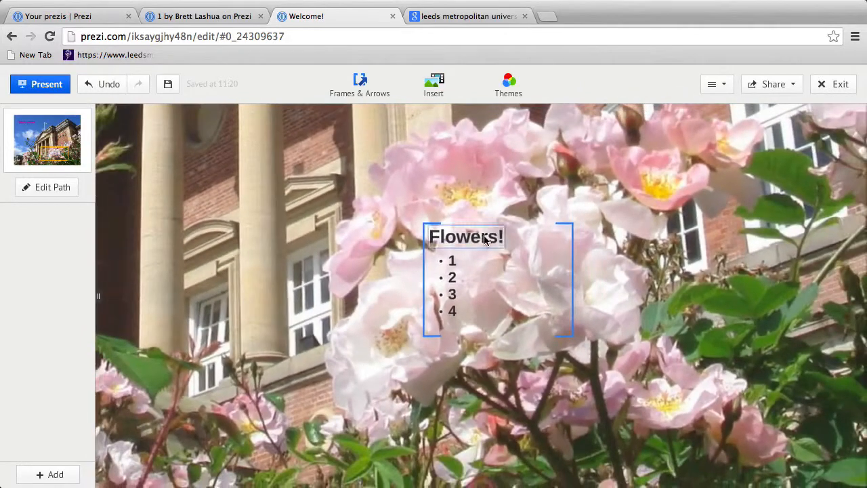
scroll(651, 282, "down", 4)
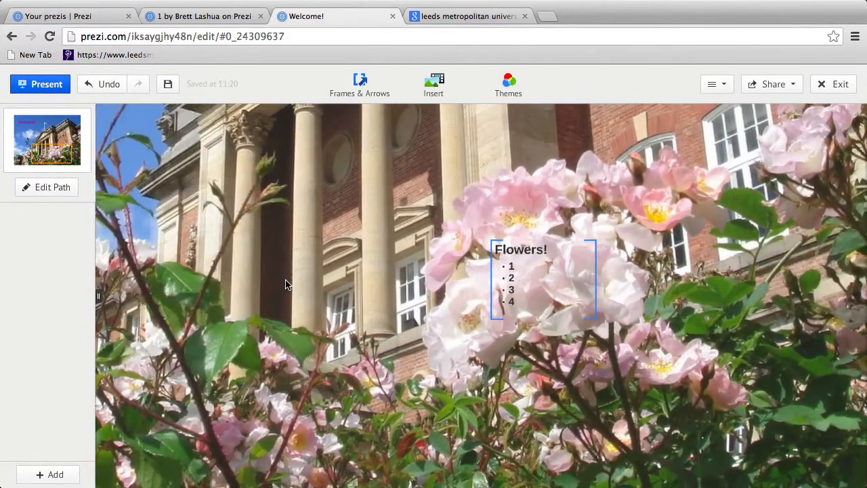
scroll(286, 285, "down", 5)
left_click_drag(286, 253, 381, 303)
scroll(390, 292, "down", 3)
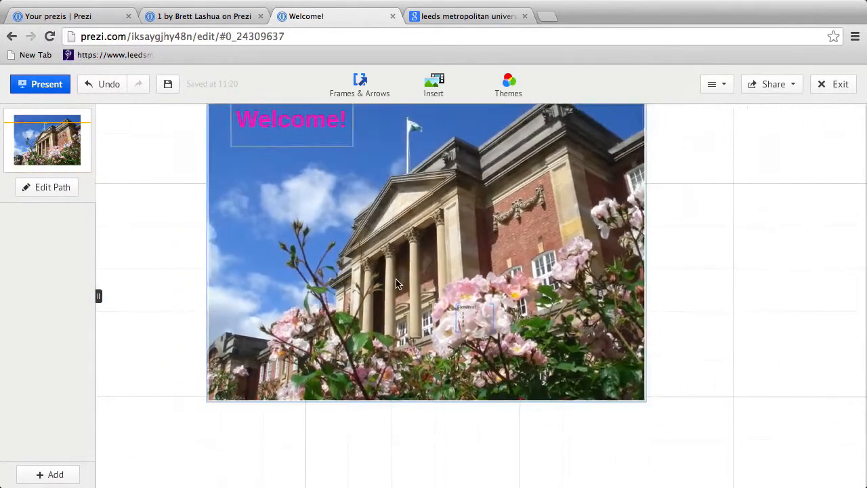
left_click(432, 91)
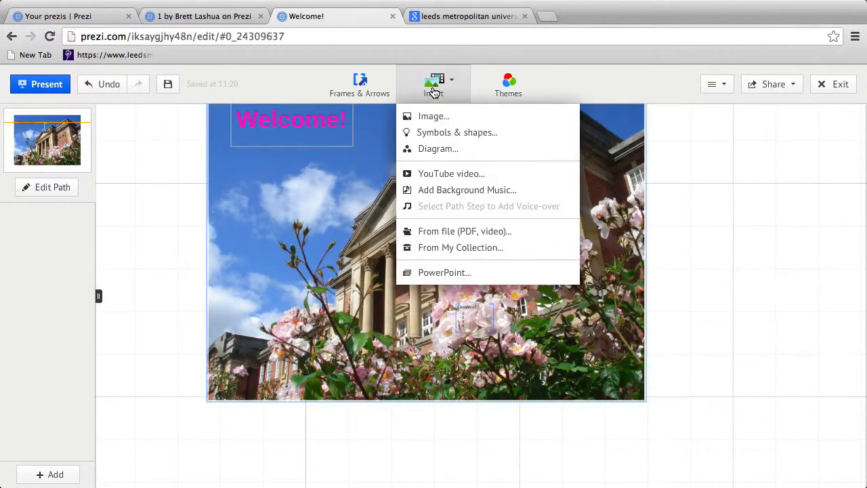
left_click(460, 176)
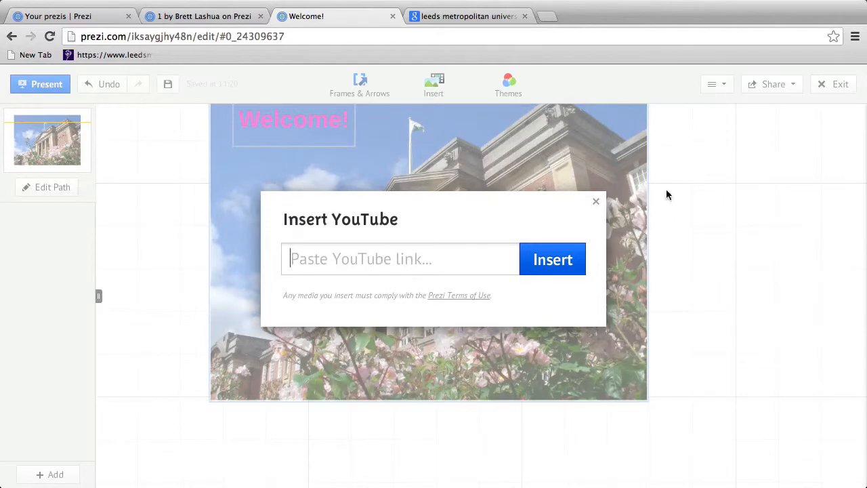
Switch to the Google image results and open YouTube from the list of Google apps.
left_click(465, 16)
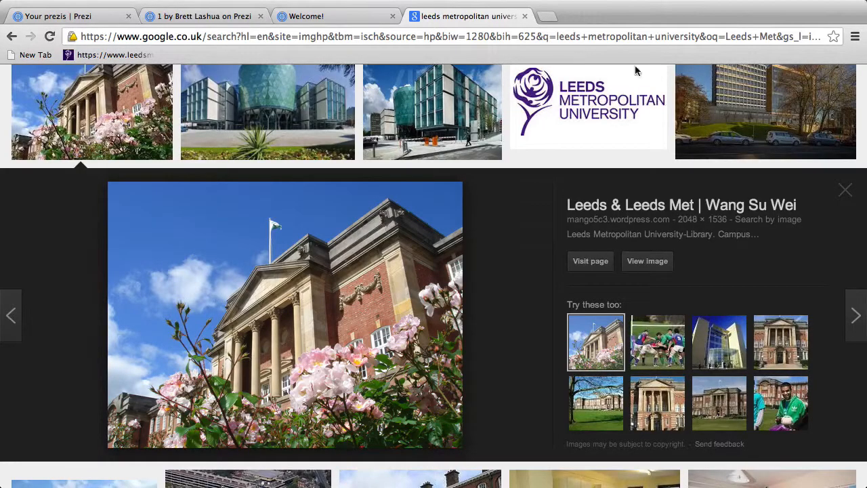
scroll(840, 200, "up", 10)
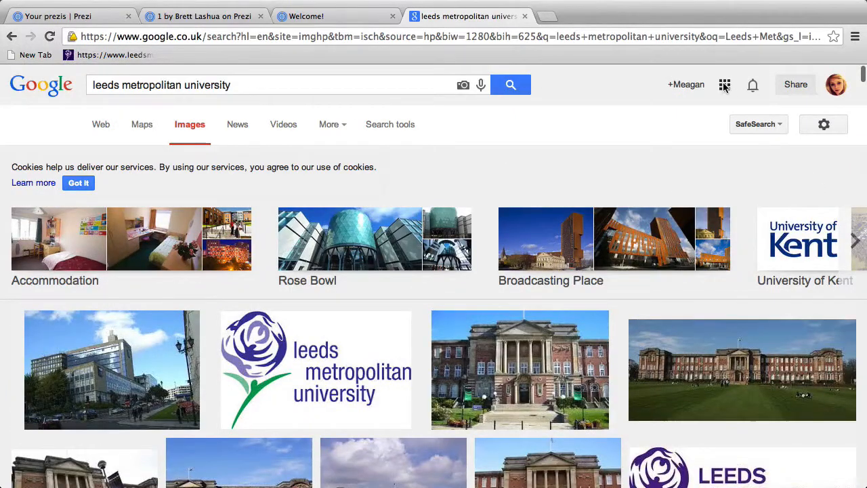
left_click(725, 87)
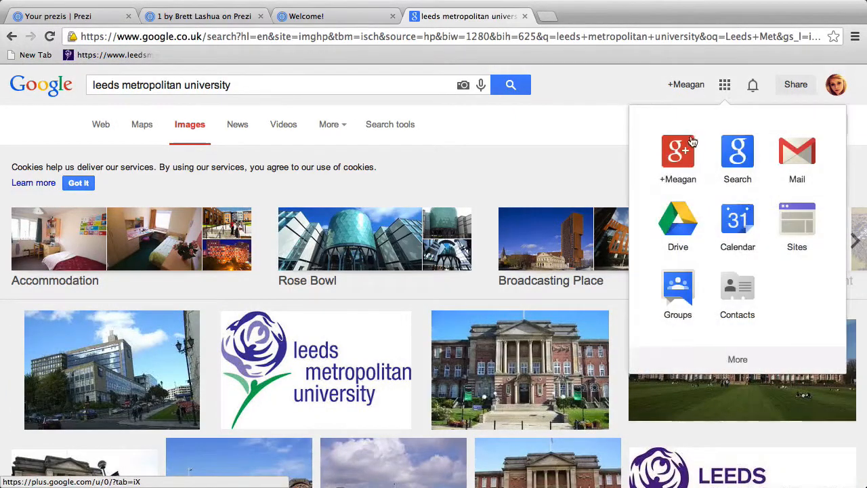
left_click(739, 356)
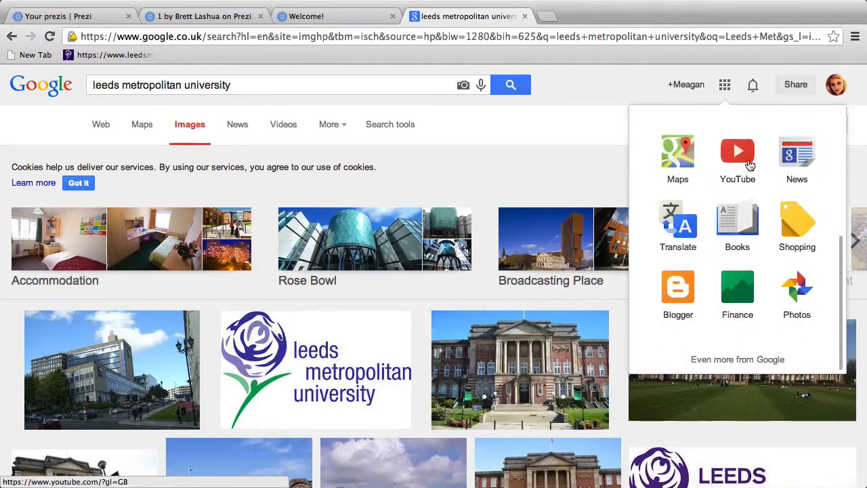
left_click(748, 161)
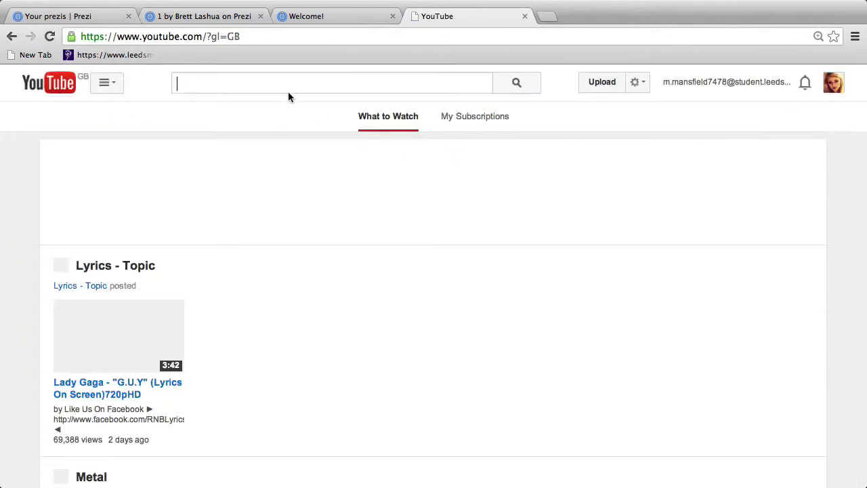
Search YouTube for "leeds metropolitan university" and open the video "Leeds Metropolitan University Residences Induction (Opal 1&2)".
type("lee")
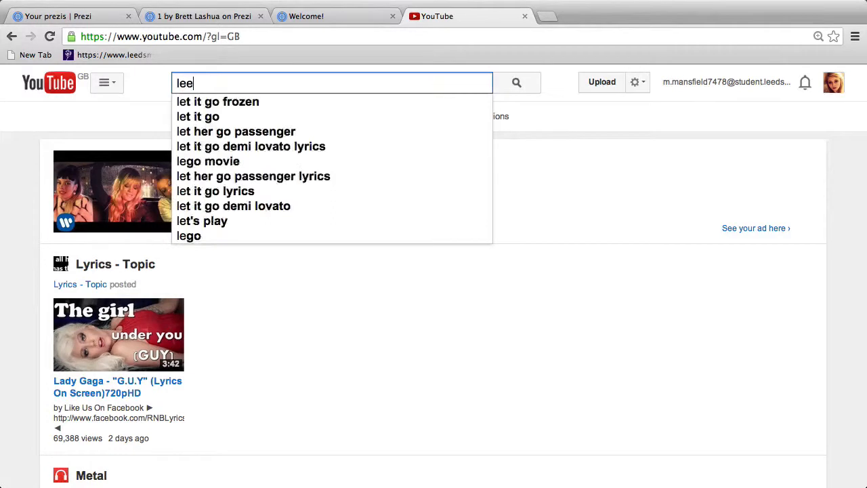
type("ds met")
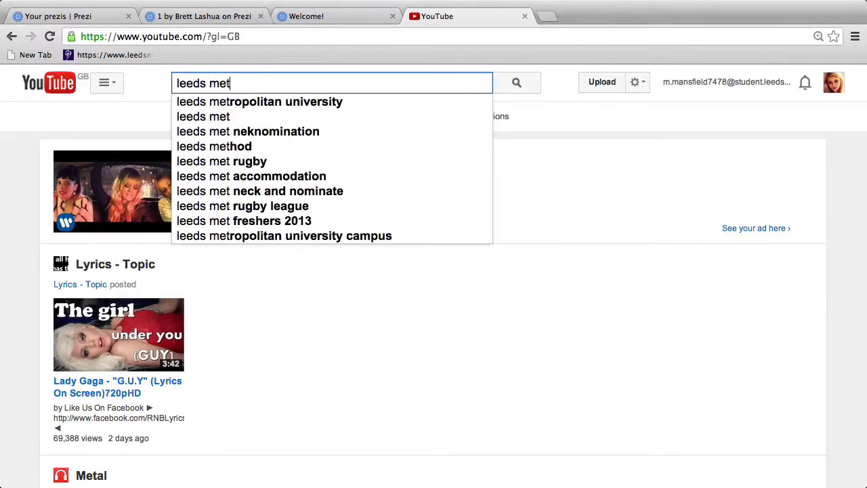
left_click(243, 101)
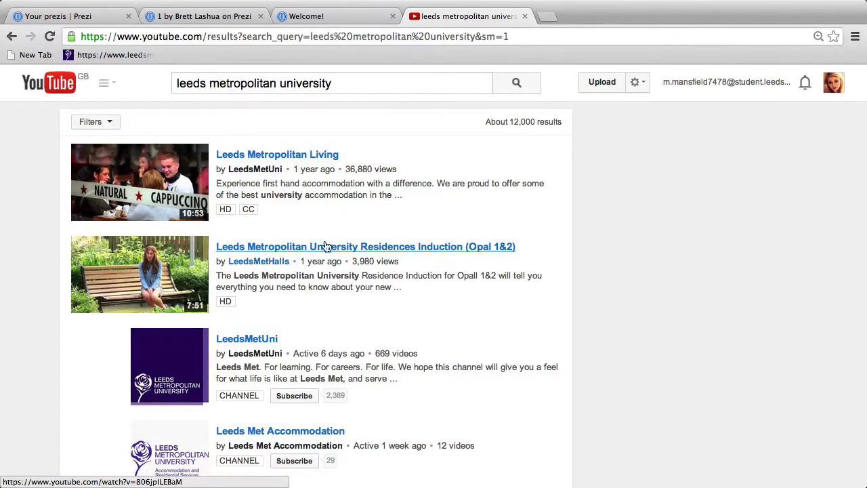
left_click(288, 249)
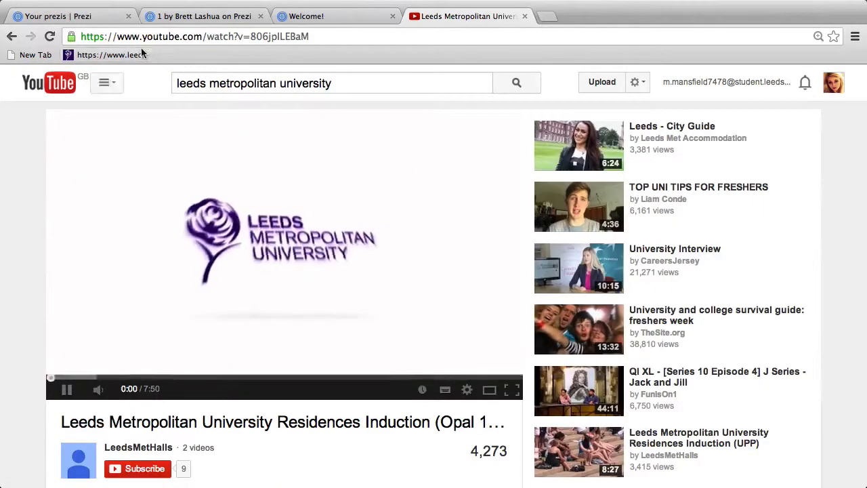
Copy the residences induction video's web address and pause its playback.
left_click(177, 36)
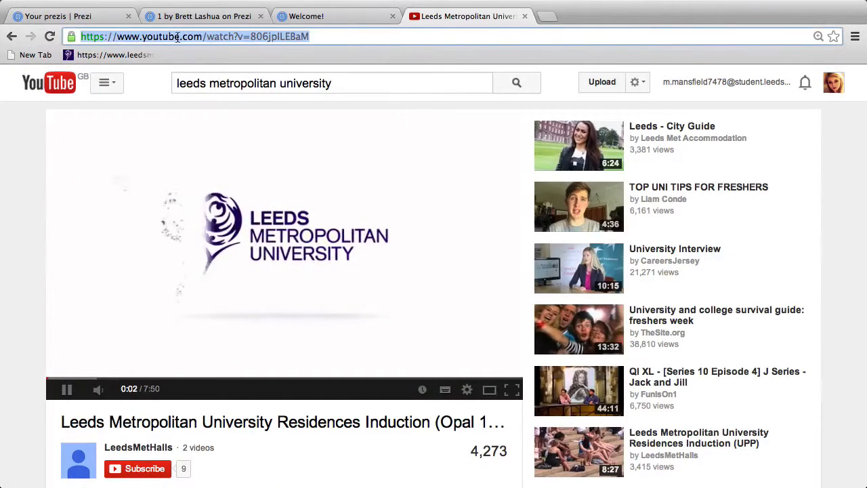
right_click(226, 37)
left_click(238, 55)
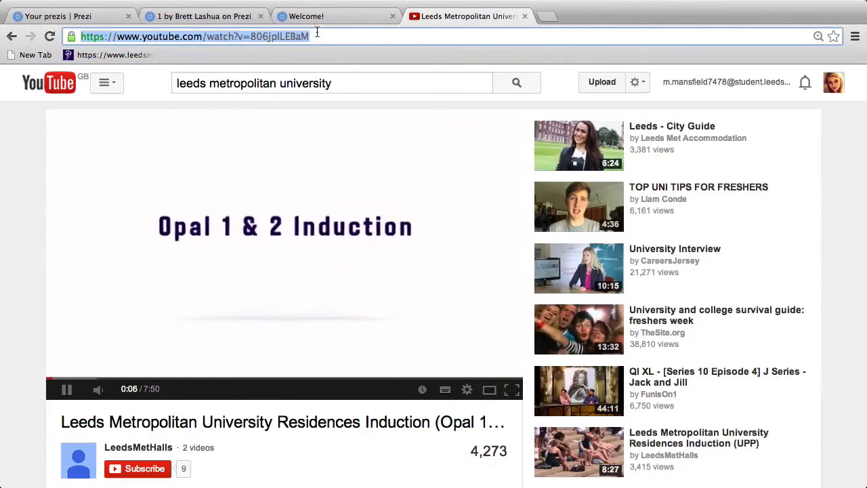
left_click(68, 391)
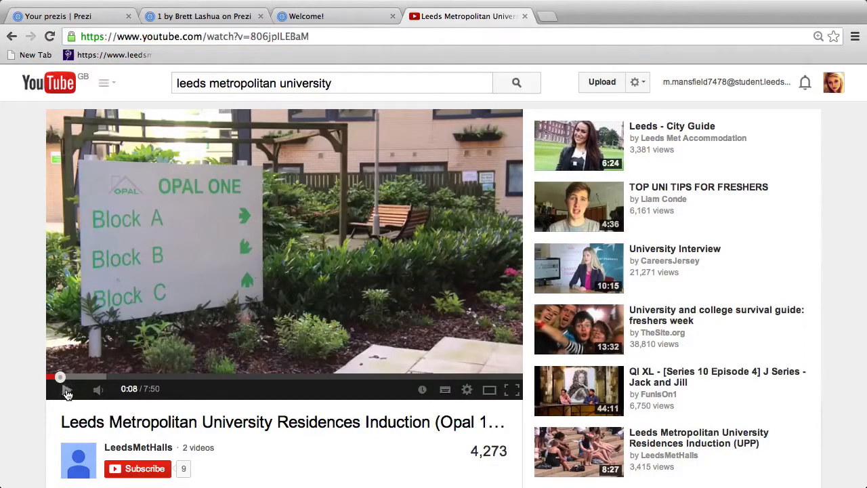
Switch back to the "Welcome!" prezi and insert the YouTube video using the copied link.
right_click(307, 21)
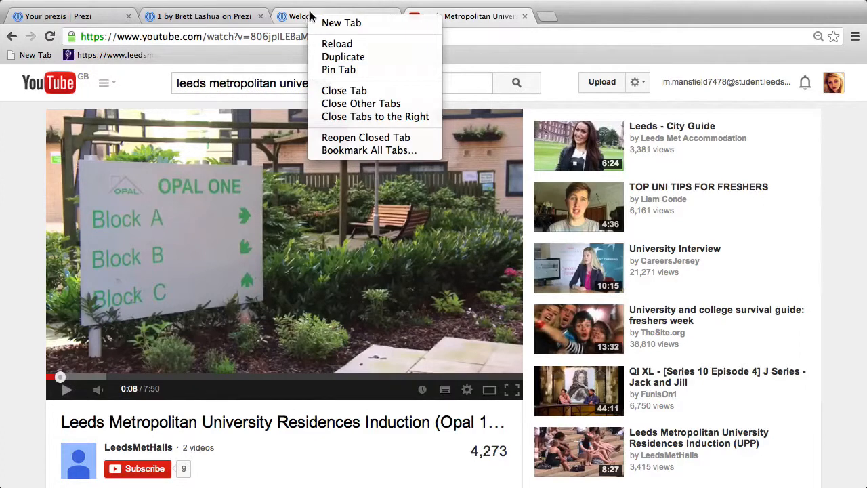
left_click(294, 18)
left_click(360, 21)
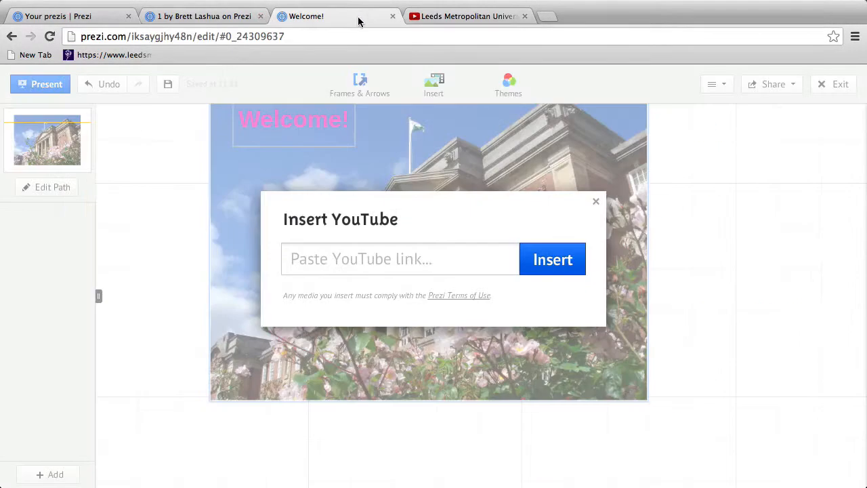
right_click(384, 256)
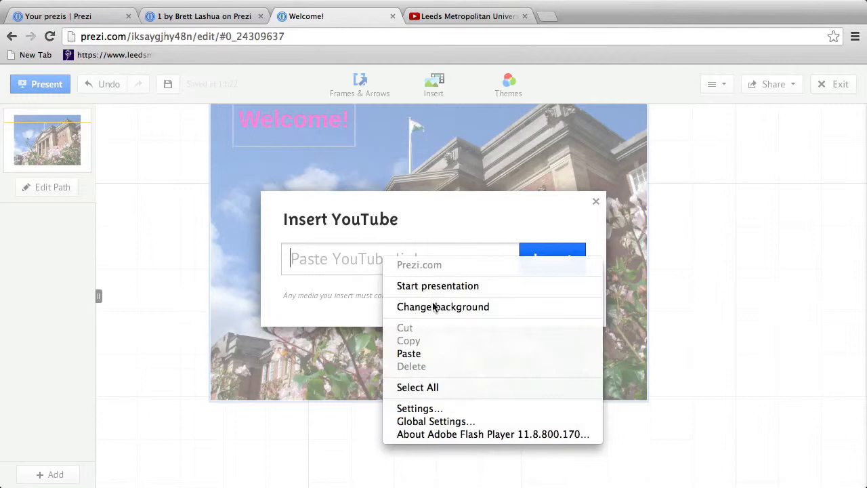
left_click(428, 353)
left_click(560, 266)
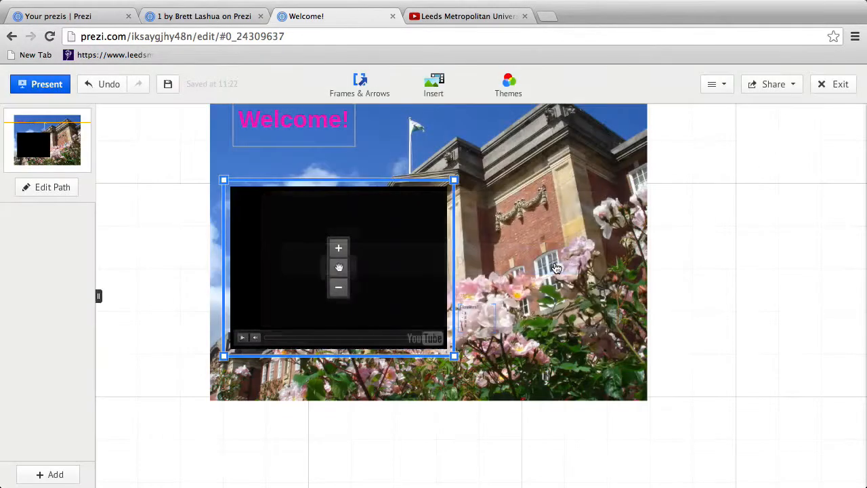
Shrink the YouTube video to a small thumbnail, move it onto the sky at the photo's left edge and rotate it a quarter turn.
left_click(337, 294)
left_click_drag(342, 270, 253, 270)
left_click(274, 288)
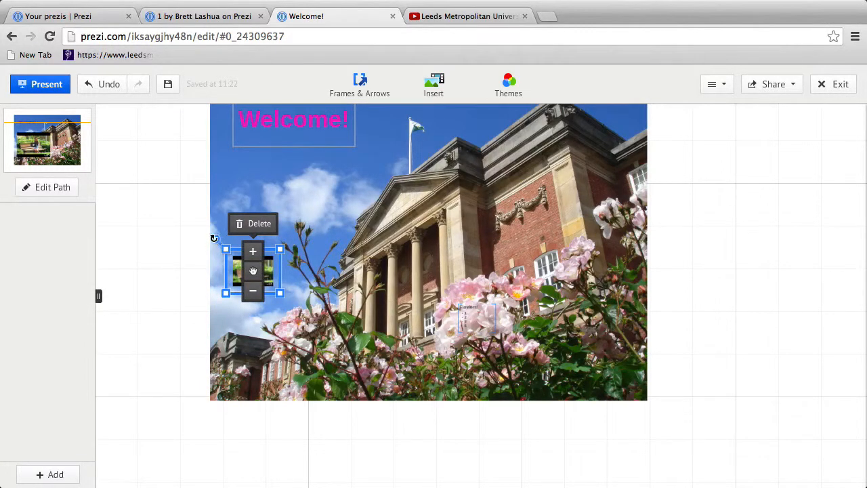
left_click_drag(214, 238, 226, 312)
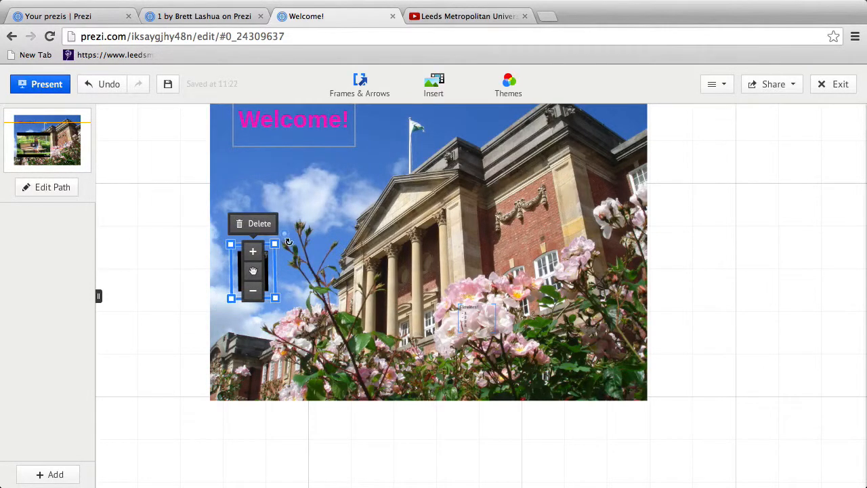
left_click_drag(275, 244, 275, 248)
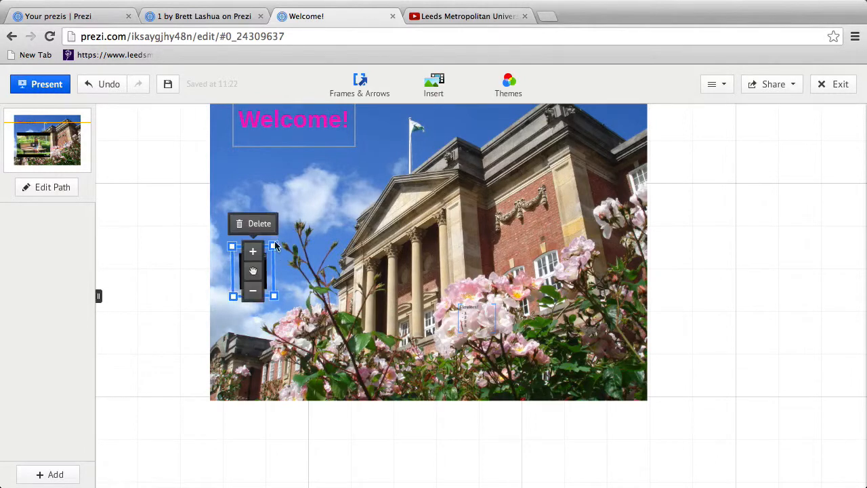
Add the "Welcome!" frame, the "Flowers!" frame and the YouTube video to the presentation path, in that order.
left_click(46, 189)
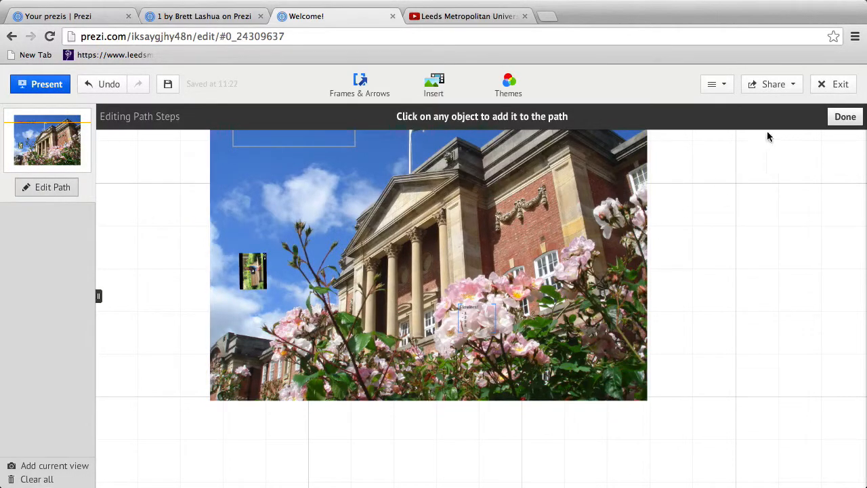
left_click(346, 149)
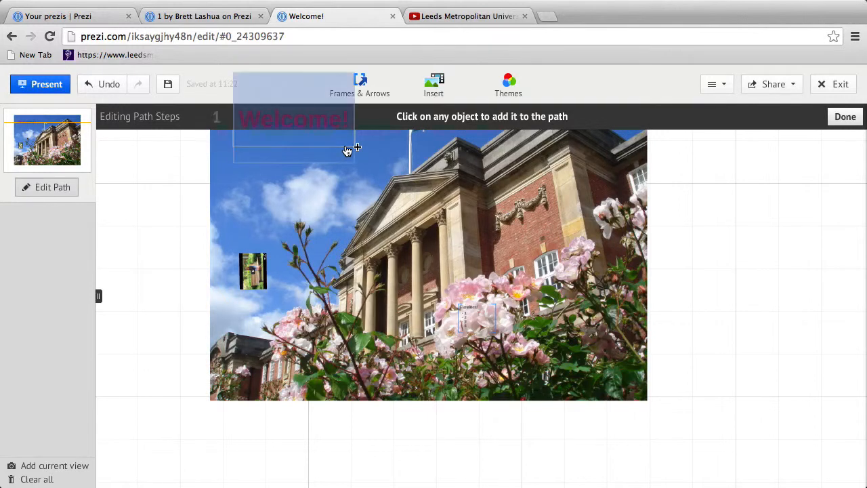
left_click(501, 315)
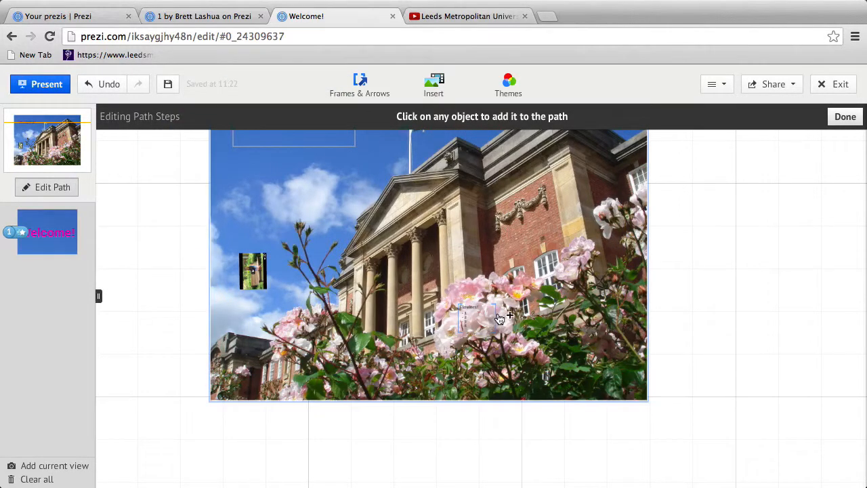
left_click(263, 272)
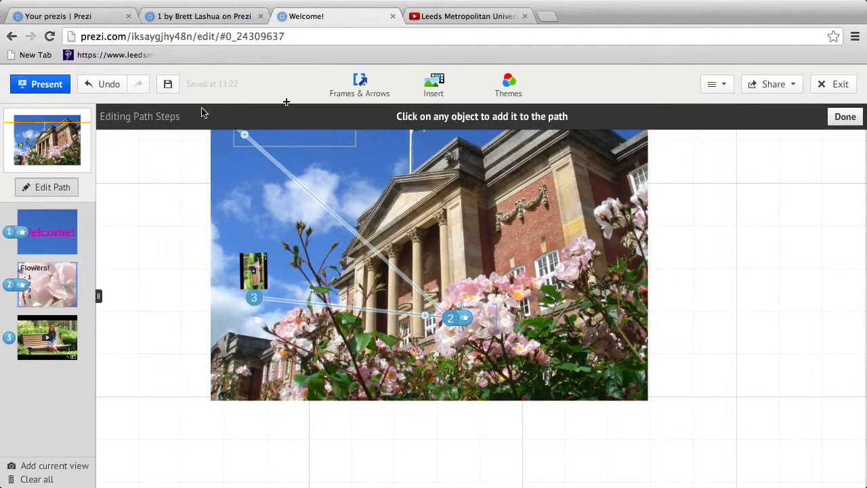
Present the prezi in full screen with keyboard controls allowed, advance through the path to the video and pause its playback.
left_click(45, 84)
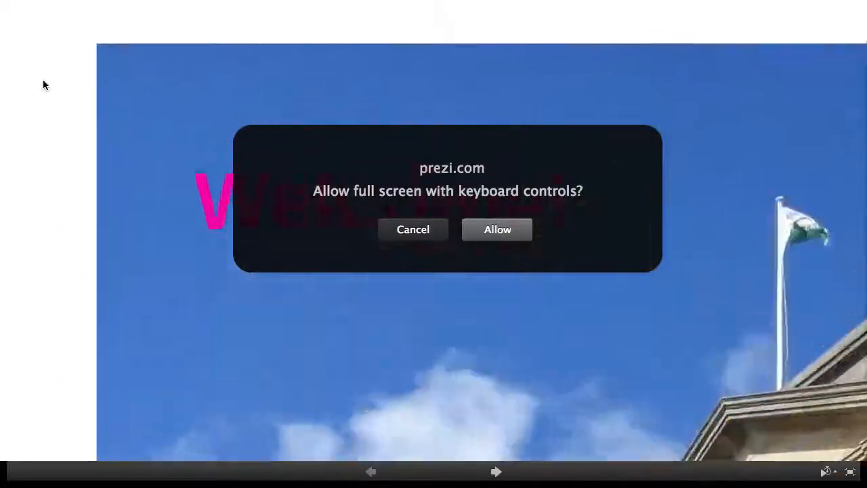
left_click(517, 231)
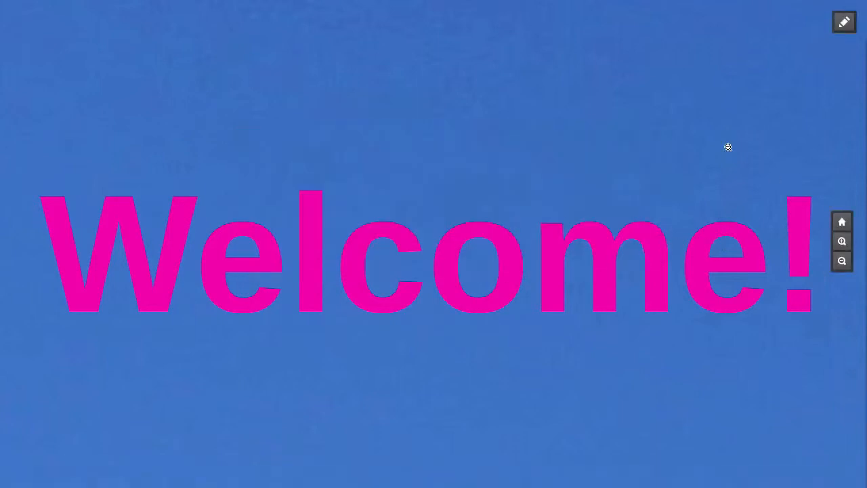
key("Right")
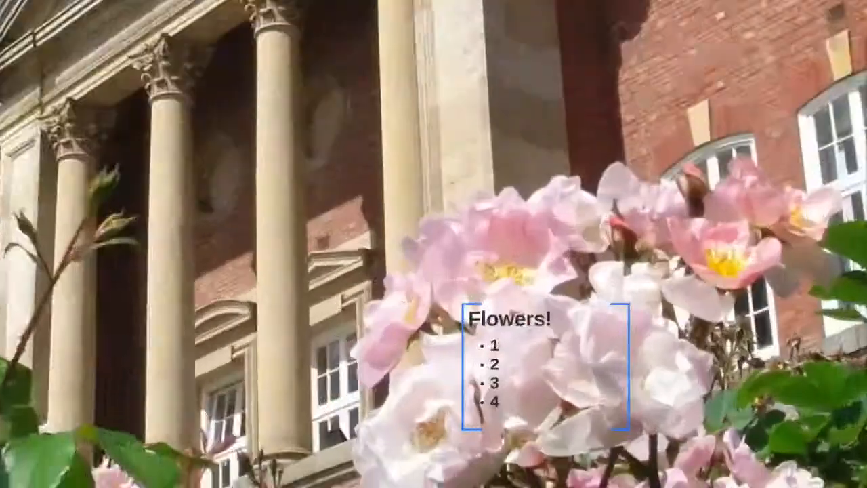
key("Right")
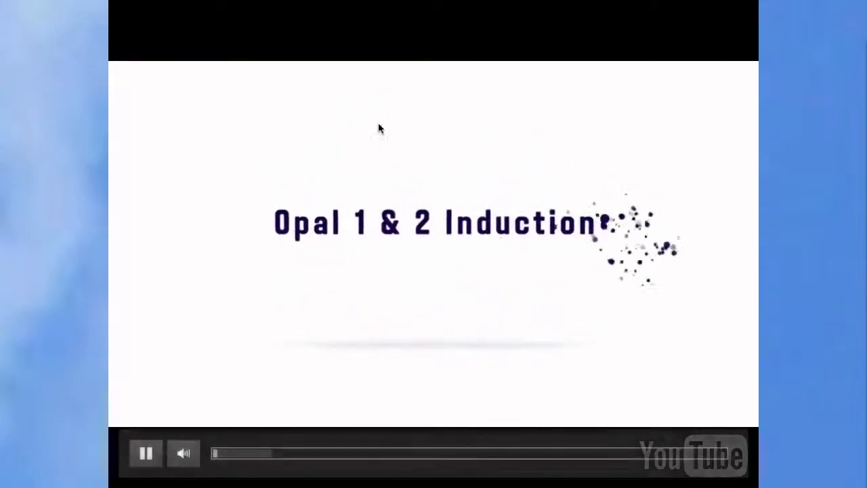
left_click(147, 453)
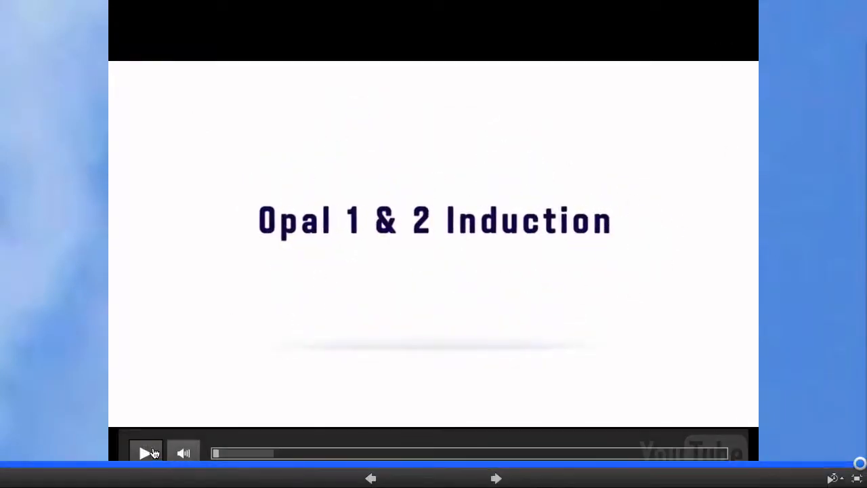